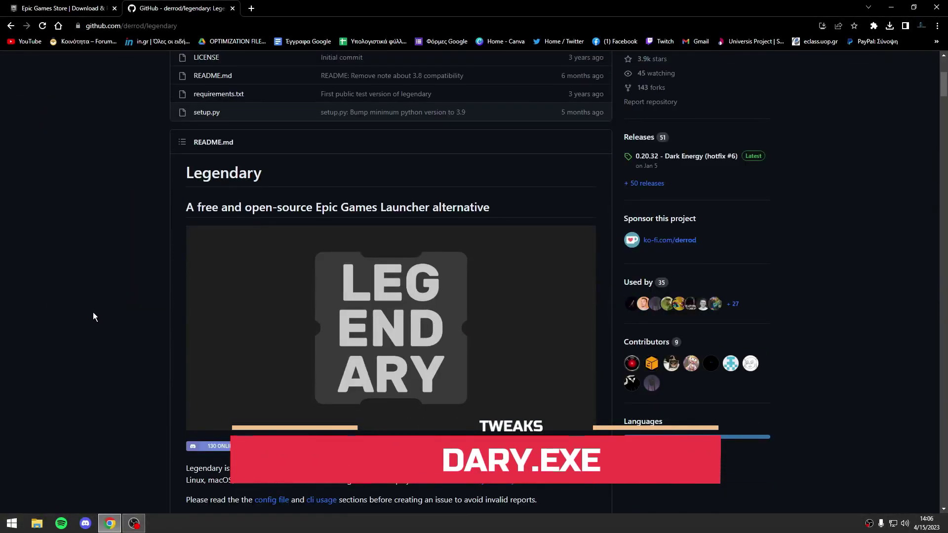
- Look over the Legendary repository's file list and README introduction on GitHub
scroll(94, 316, "down", 3)
scroll(93, 317, "up", 3)
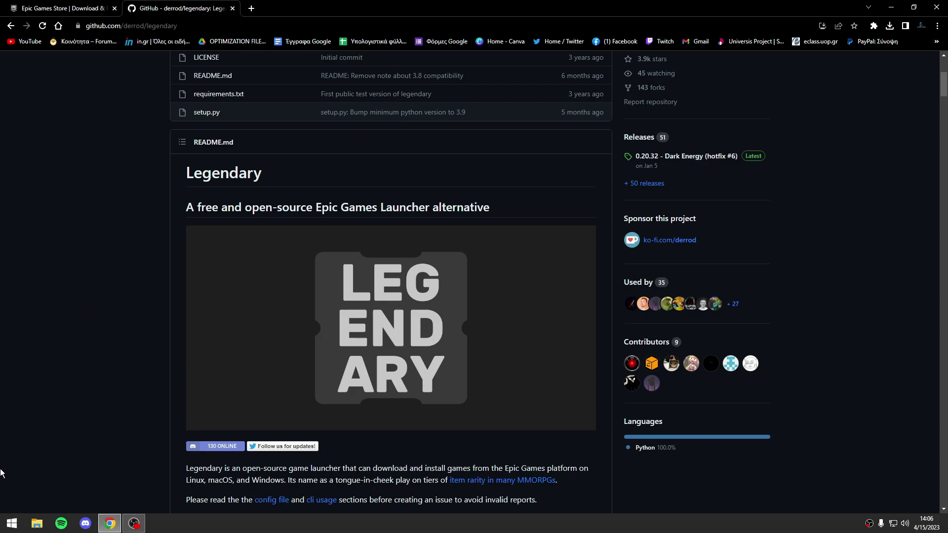
scroll(39, 472, "down", 1)
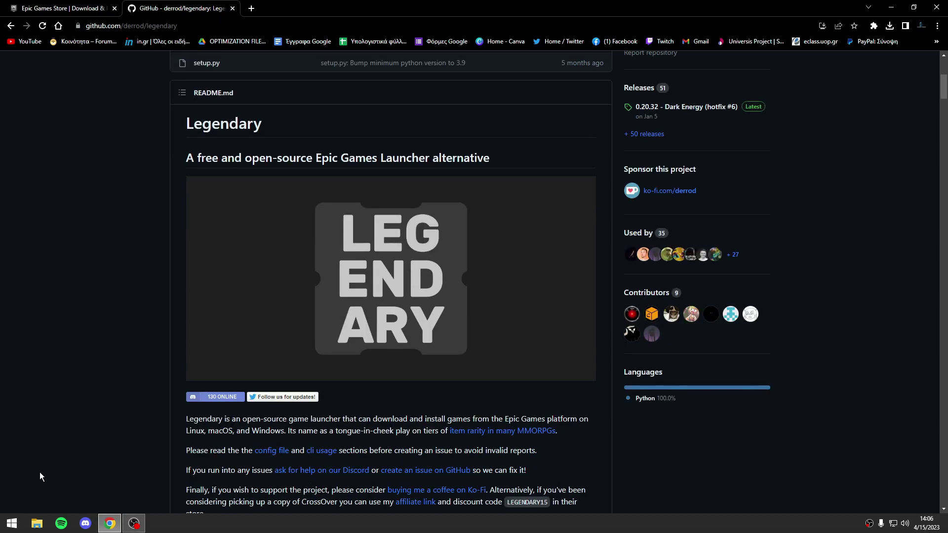
scroll(40, 471, "up", 6)
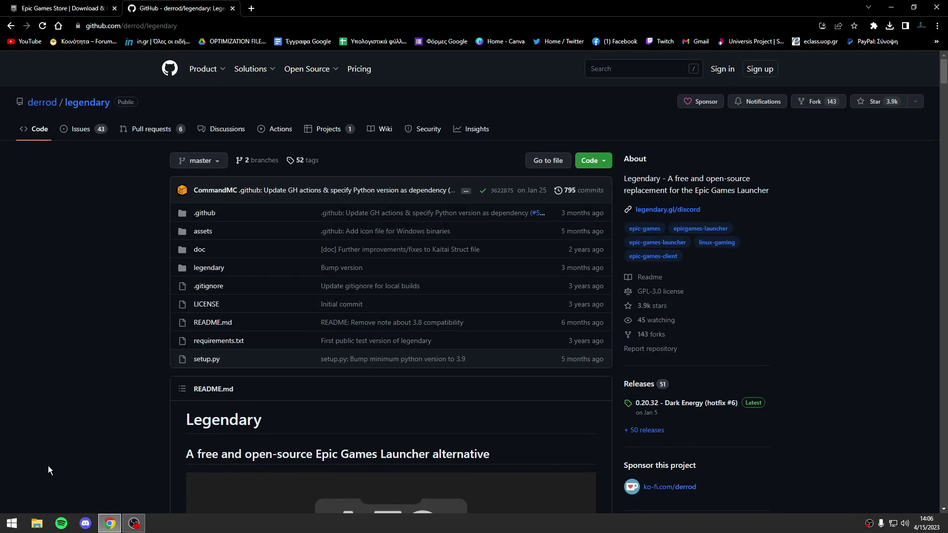
scroll(52, 473, "down", 7)
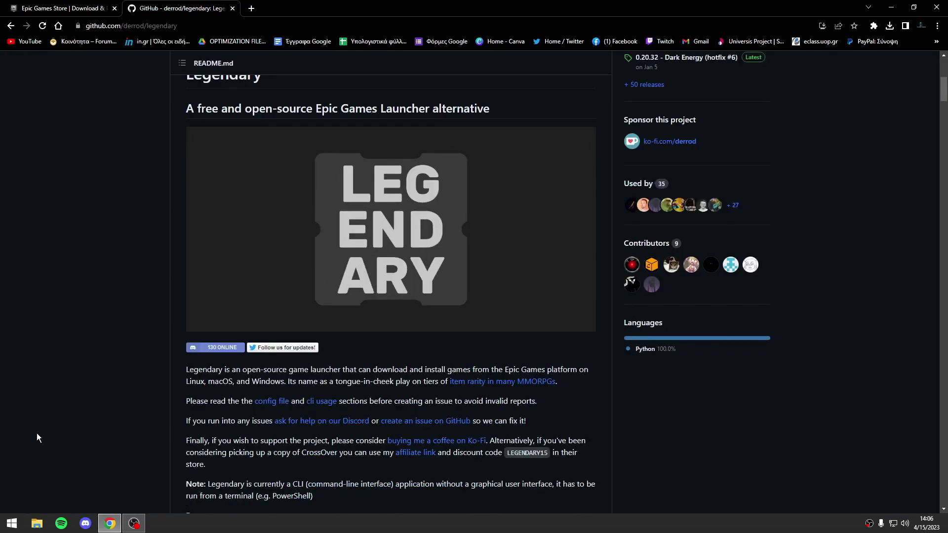
scroll(25, 431, "up", 2)
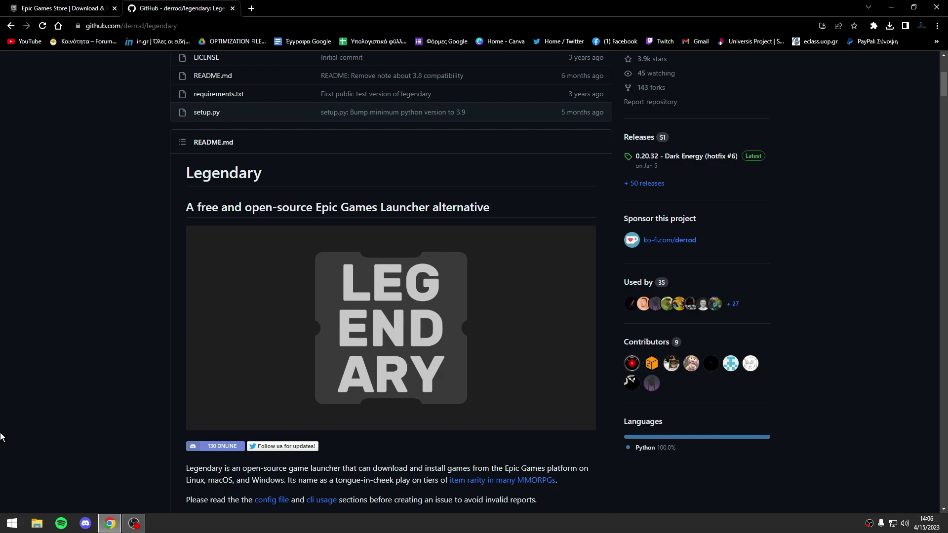
scroll(2, 440, "up", 5)
- Search the web for legendary.exe and open the derrod/legendary GitHub repository from the results
left_click(250, 9)
left_click(232, 8)
type("legendary.exe")
key("Return")
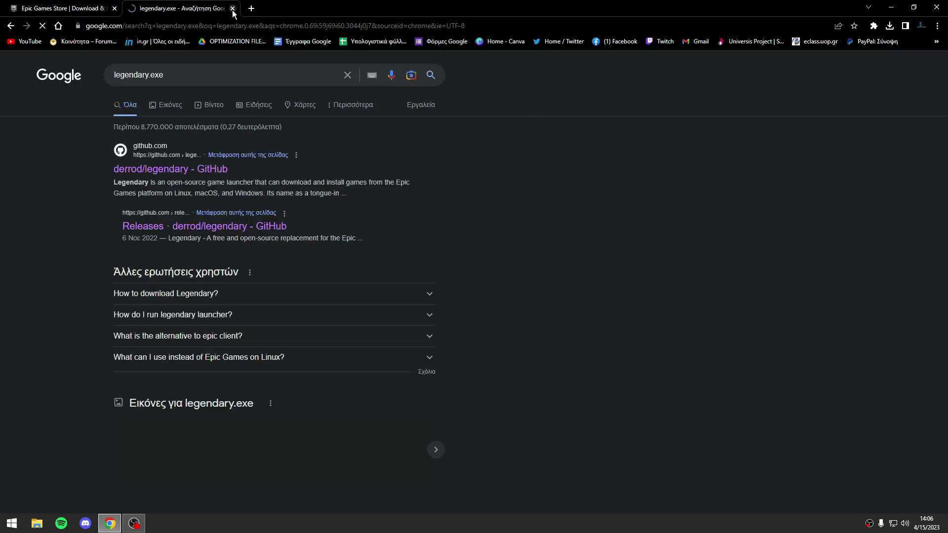
left_click(145, 170)
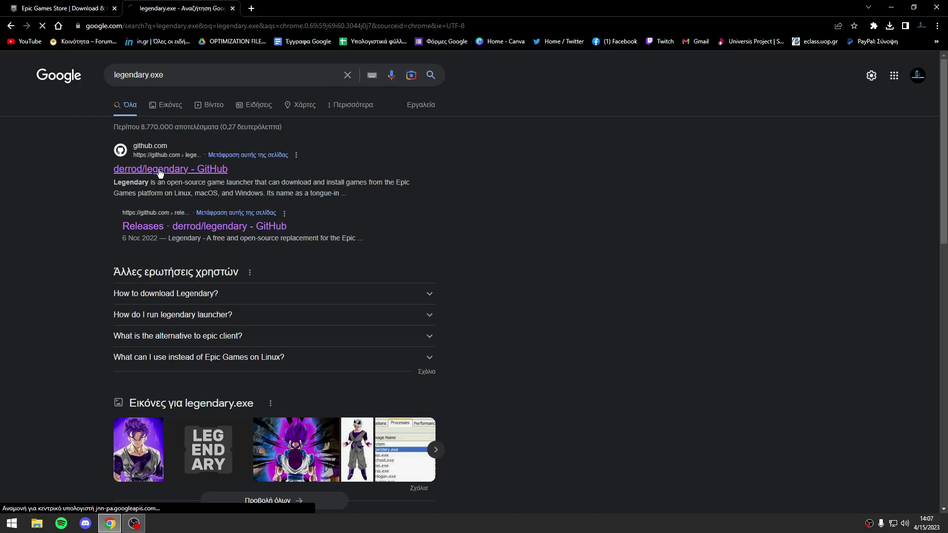
- Open the repository's releases and download legendary.exe from the 0.20.32 - Dark Energy (hotfix #6) assets
scroll(580, 315, "down", 1)
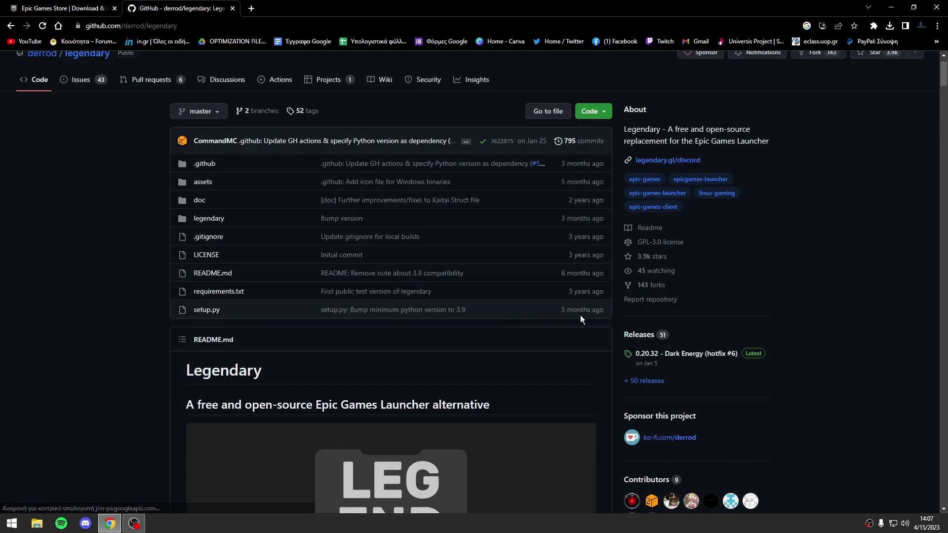
left_click(639, 335)
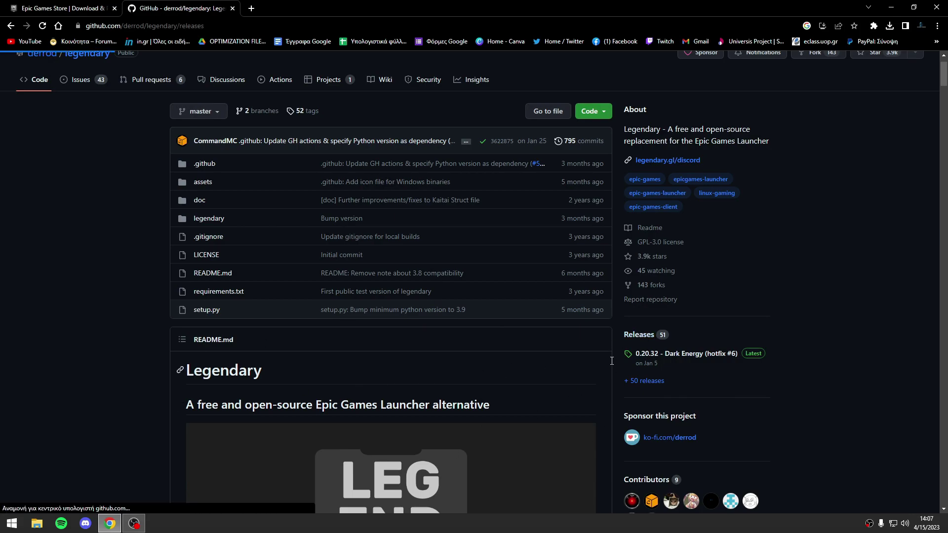
scroll(349, 356, "down", 4)
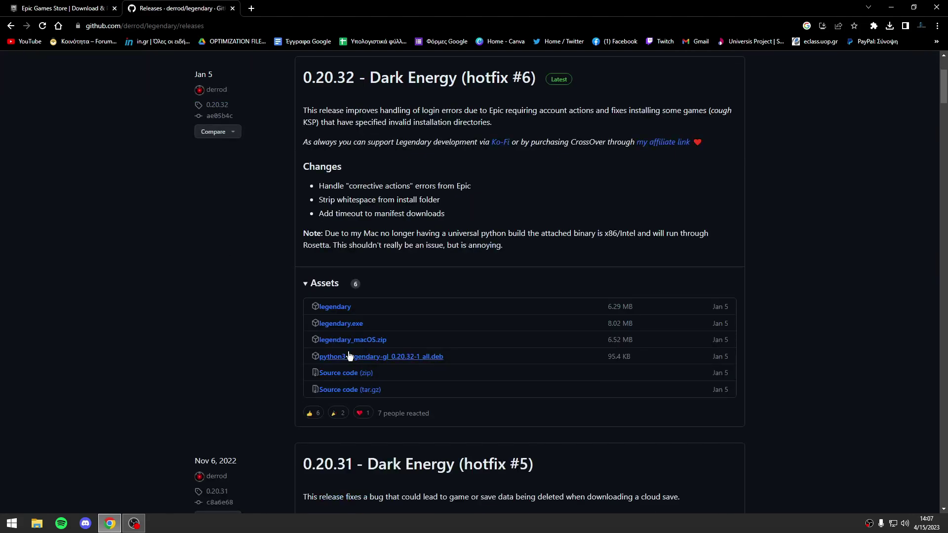
left_click(345, 327)
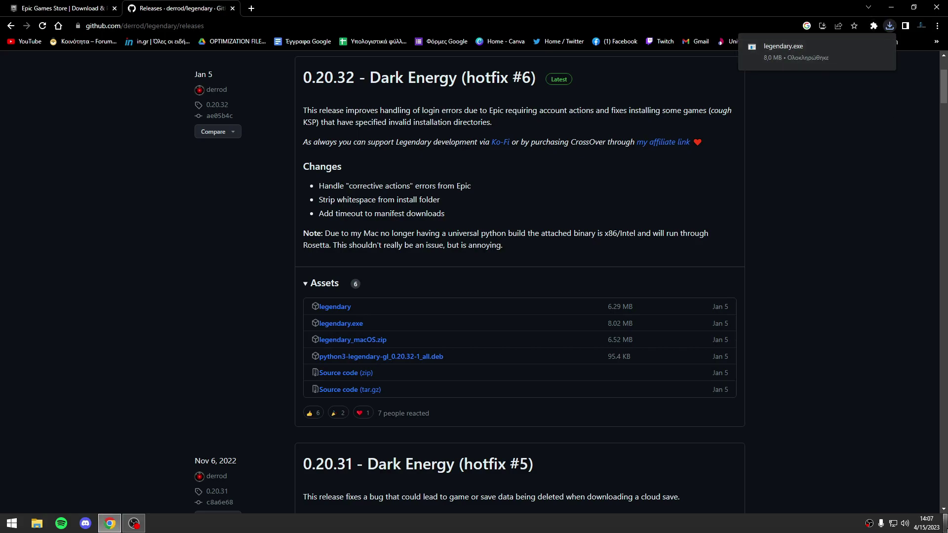
- Open the Downloads folder from the desktop and select the downloaded legendary.exe for transfer to another folder
key("super+d")
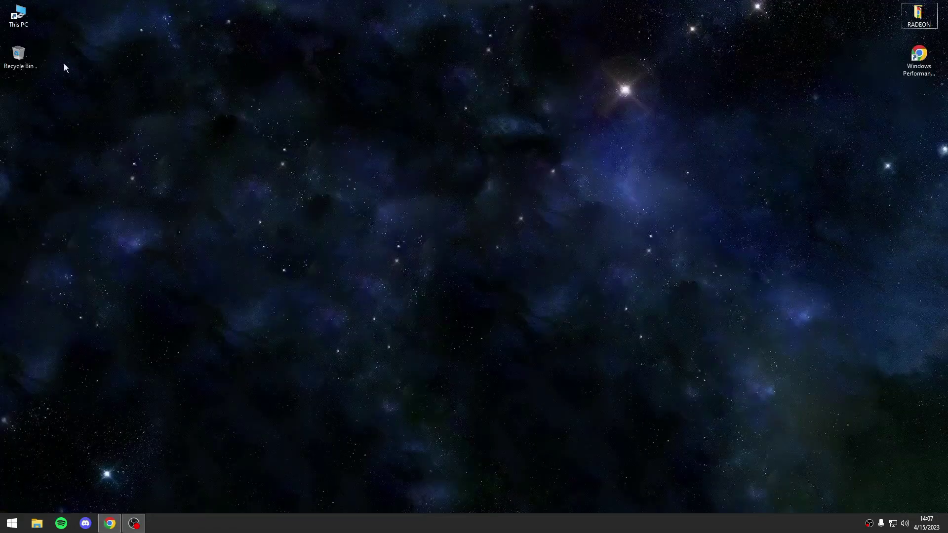
double_click(18, 14)
left_click(158, 237)
left_click(158, 227)
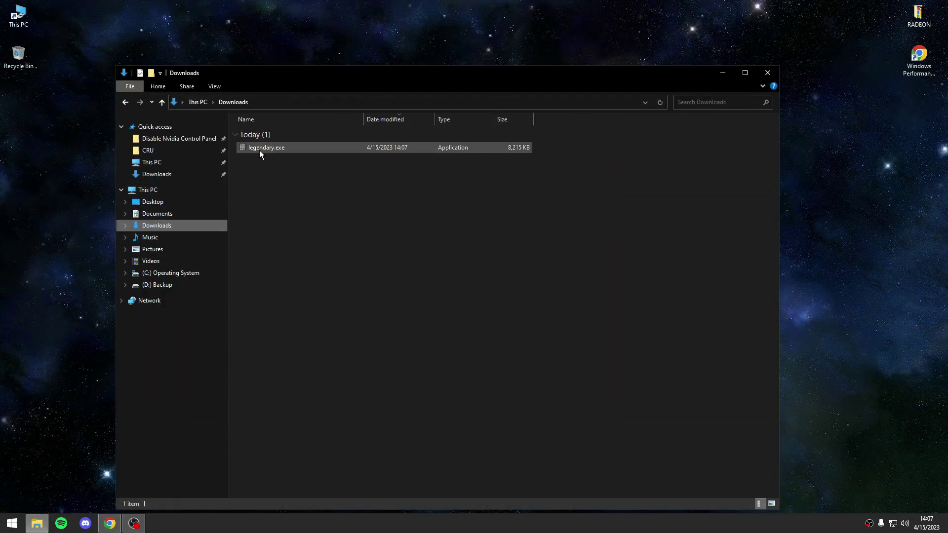
left_click(259, 149)
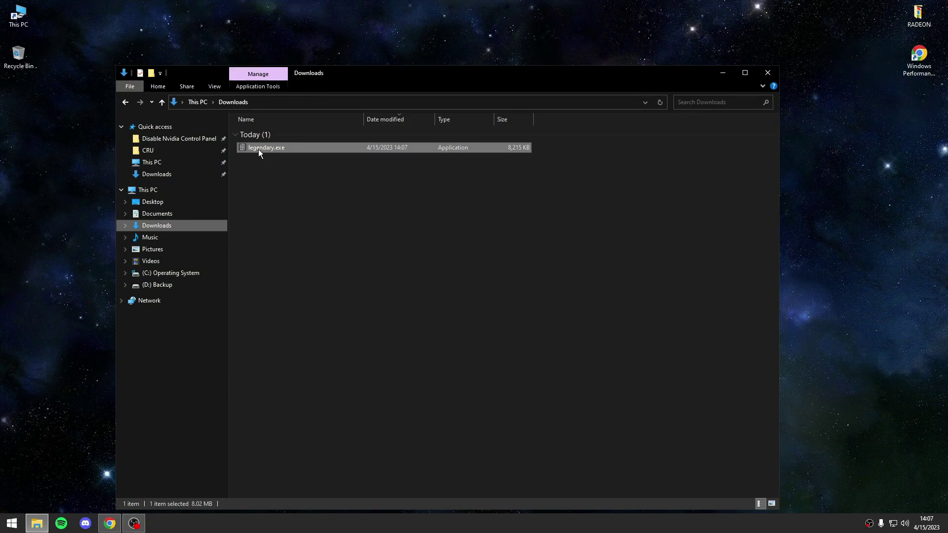
left_click_drag(258, 149, 298, 188)
left_click(265, 147)
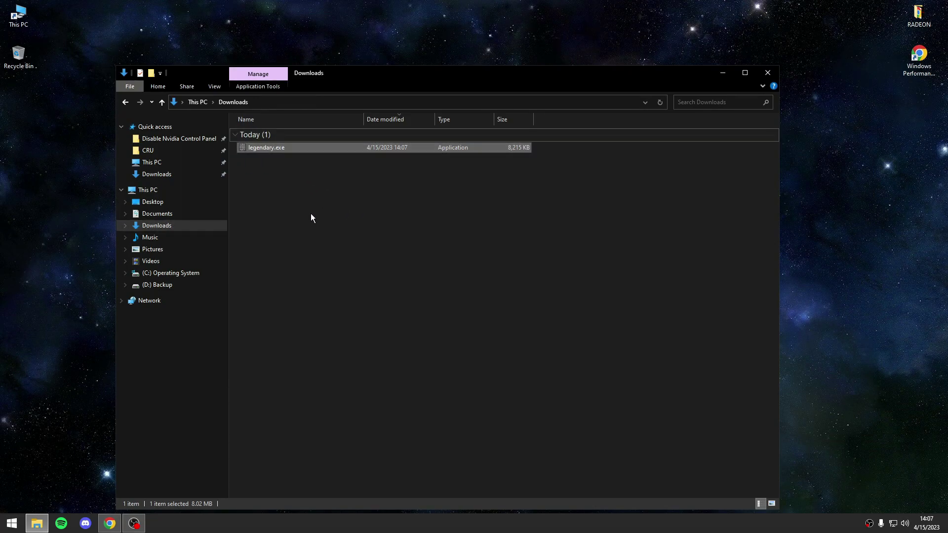
- Go to the user profile folder under C:\Users and place legendary.exe there
left_click(154, 215)
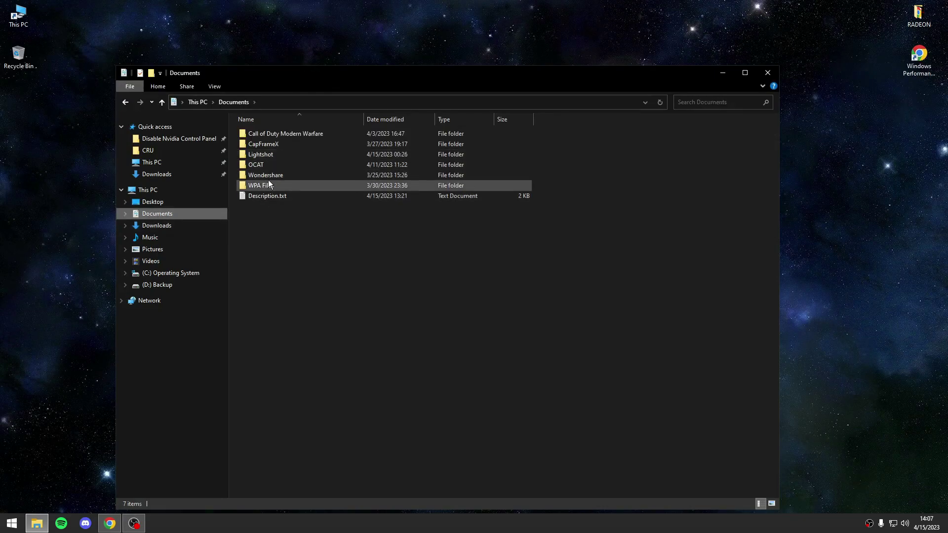
left_click(167, 189)
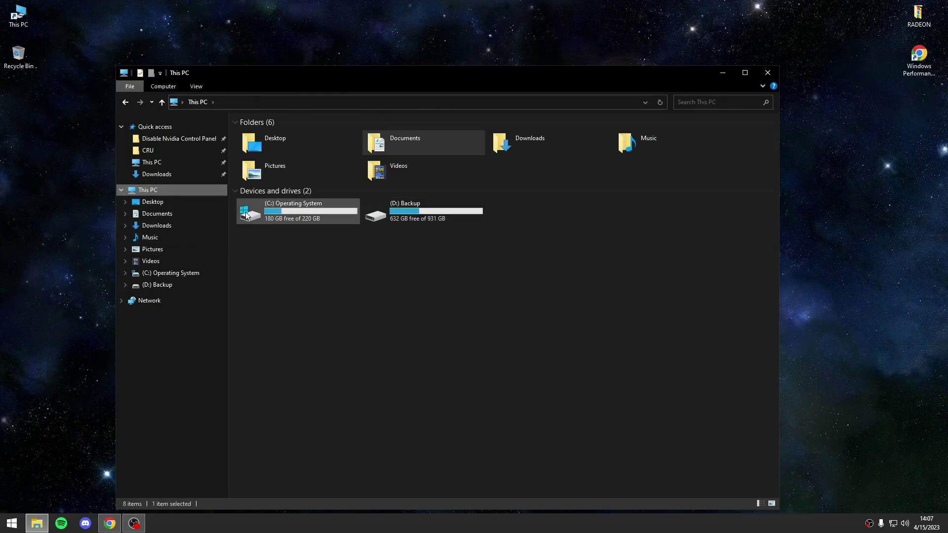
double_click(277, 218)
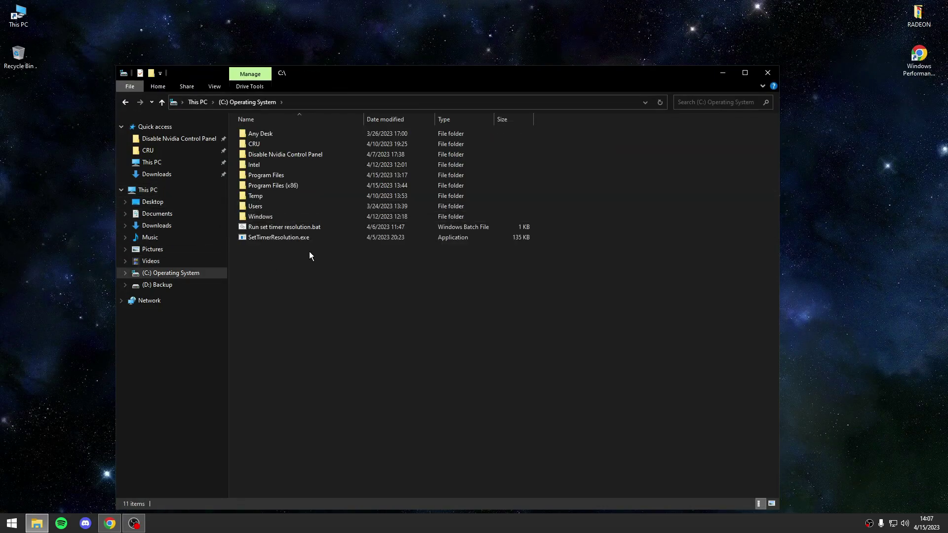
double_click(268, 206)
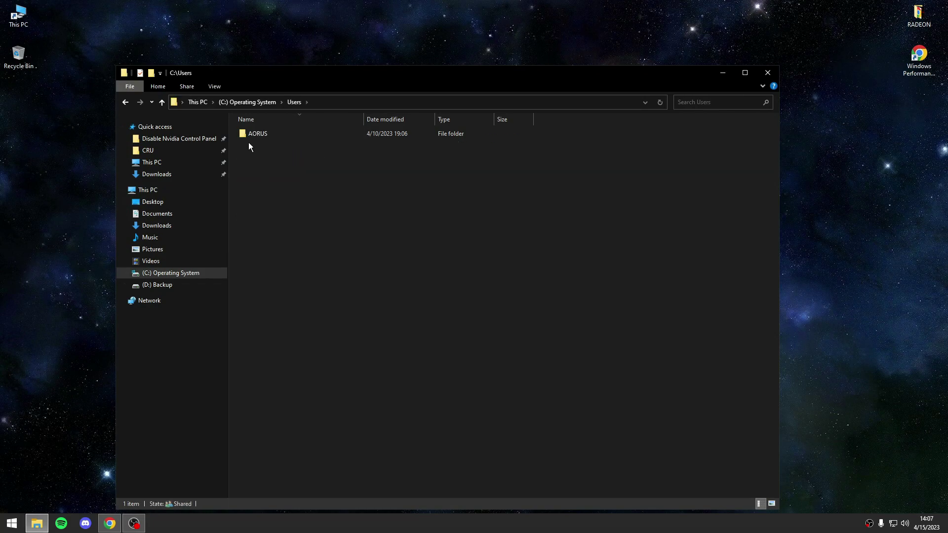
double_click(276, 137)
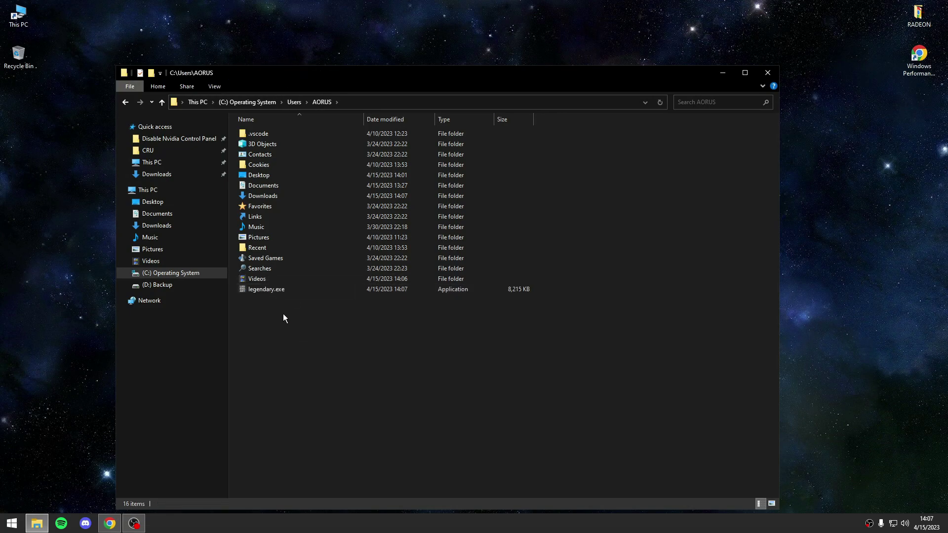
- Set legendary.exe in the user profile folder to run as an administrator for all users, and close its properties and the folder
left_click(342, 102)
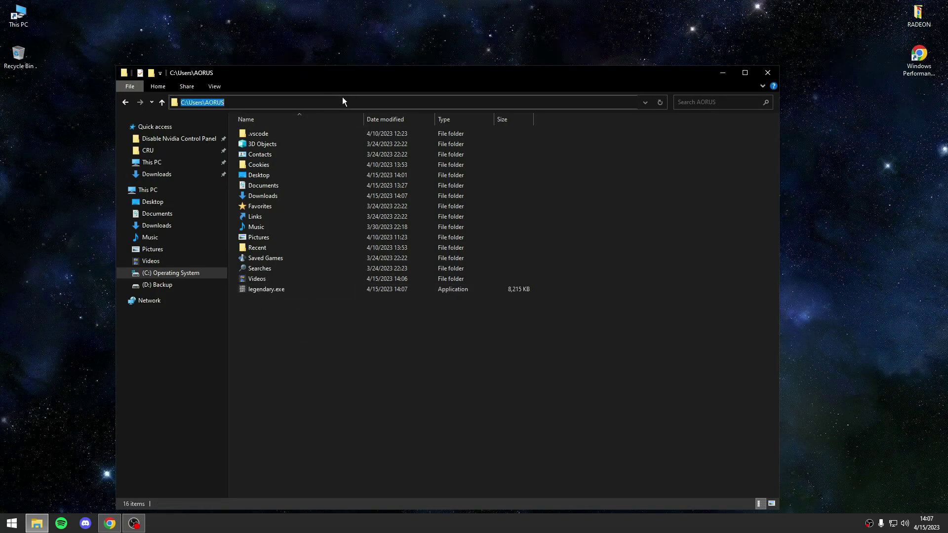
left_click(289, 305)
left_click(269, 289)
right_click(268, 289)
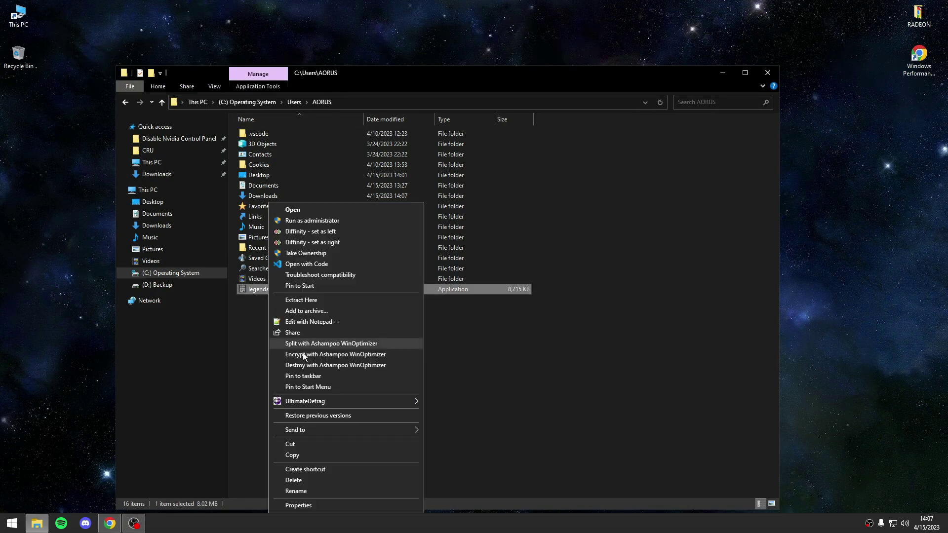
left_click(299, 505)
left_click(344, 261)
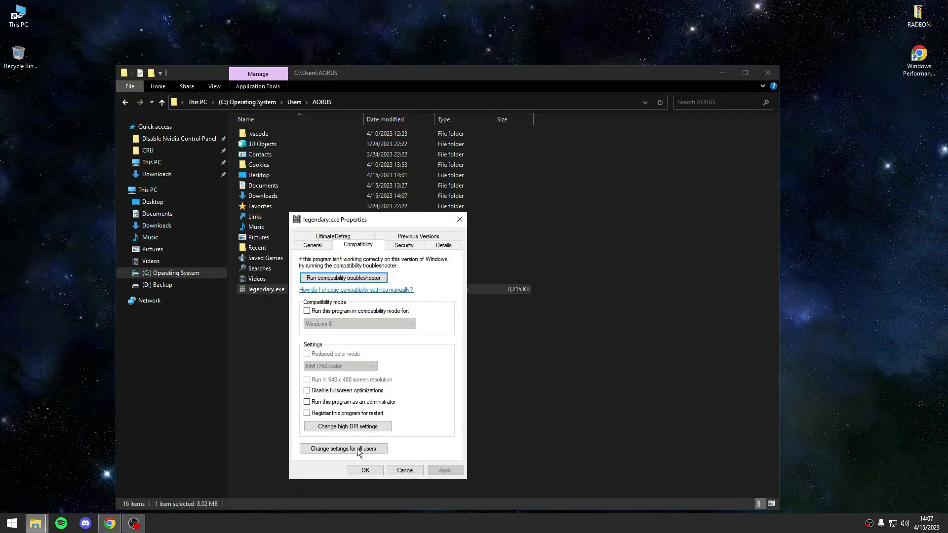
left_click(348, 448)
left_click(369, 422)
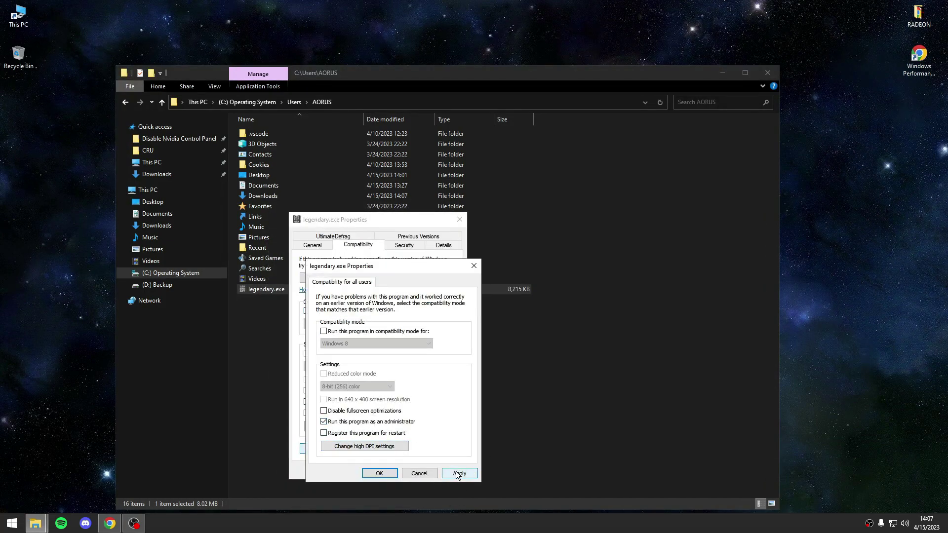
left_click(379, 473)
left_click(398, 467)
left_click(768, 72)
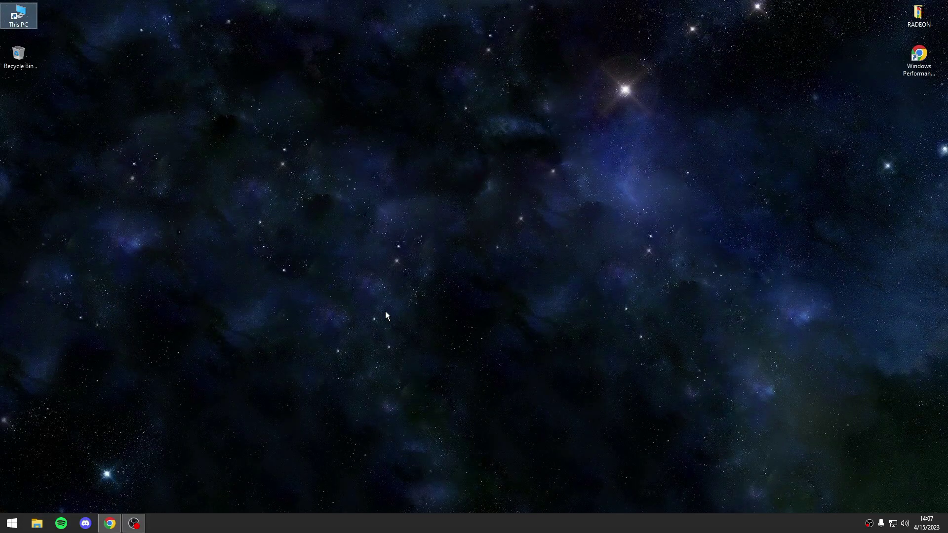
- Open Command Prompt as administrator and write the command Legendary auth at the prompt
key("super+r")
type("cmd")
key("ctrl+shift+Return")
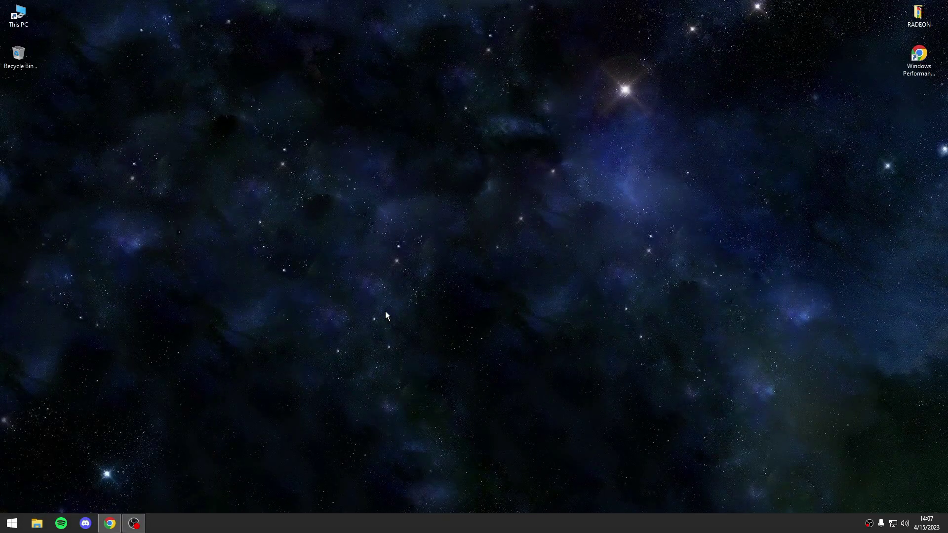
type("Legenda")
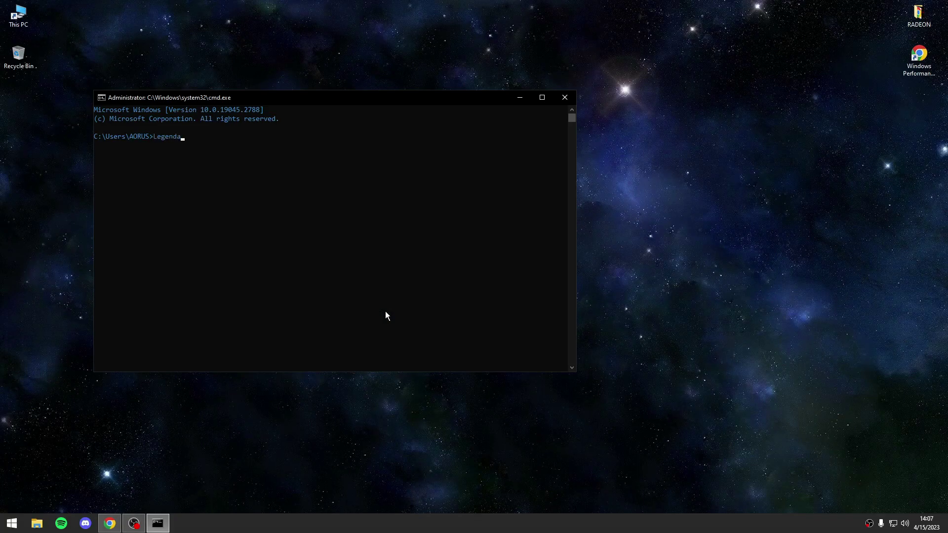
type("ry auth")
left_click_drag(221, 138, 154, 138)
- Switch to Chrome and look over the Epic Games Store page
left_click(111, 523)
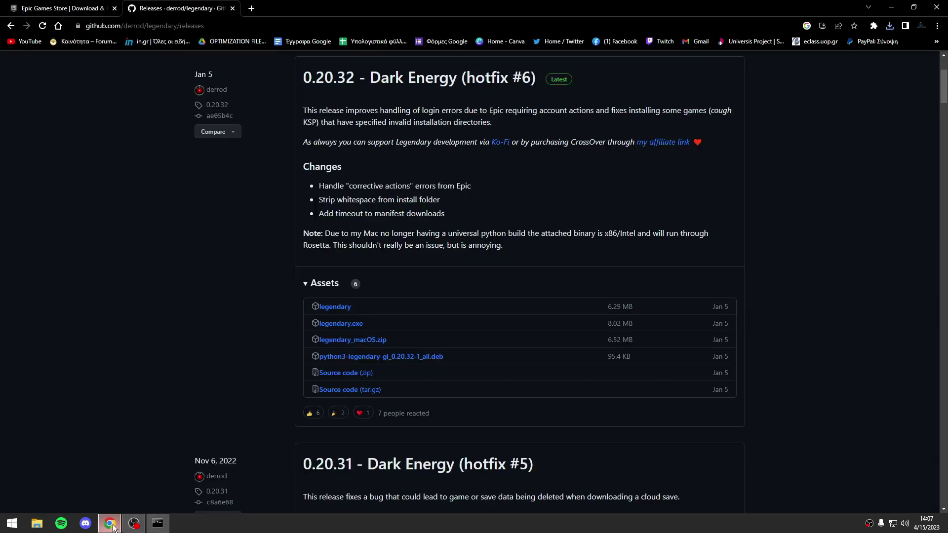
left_click(99, 7)
mouse_move(823, 63)
scroll(346, 271, "down", 6)
scroll(339, 272, "up", 6)
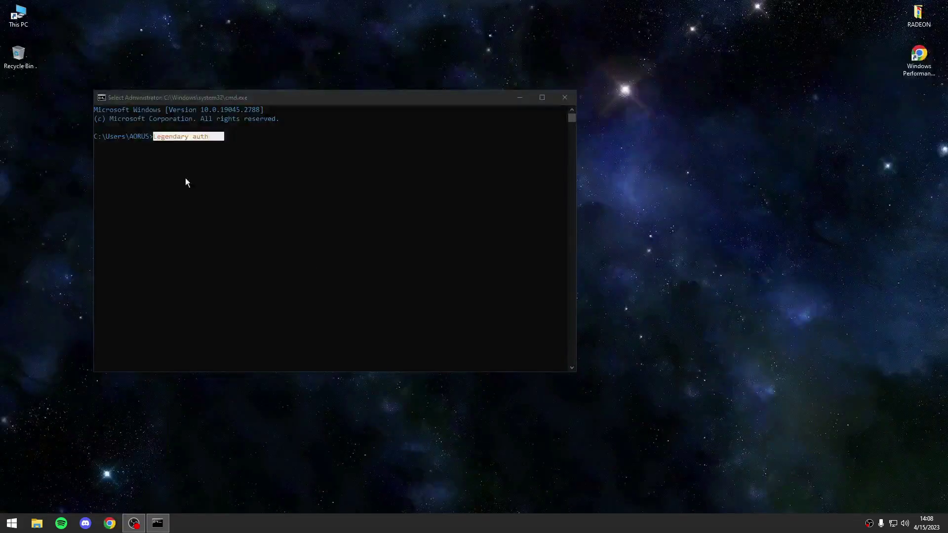
- Return to Command Prompt and run the prepared Legendary auth command
left_click(204, 177)
left_click(205, 136)
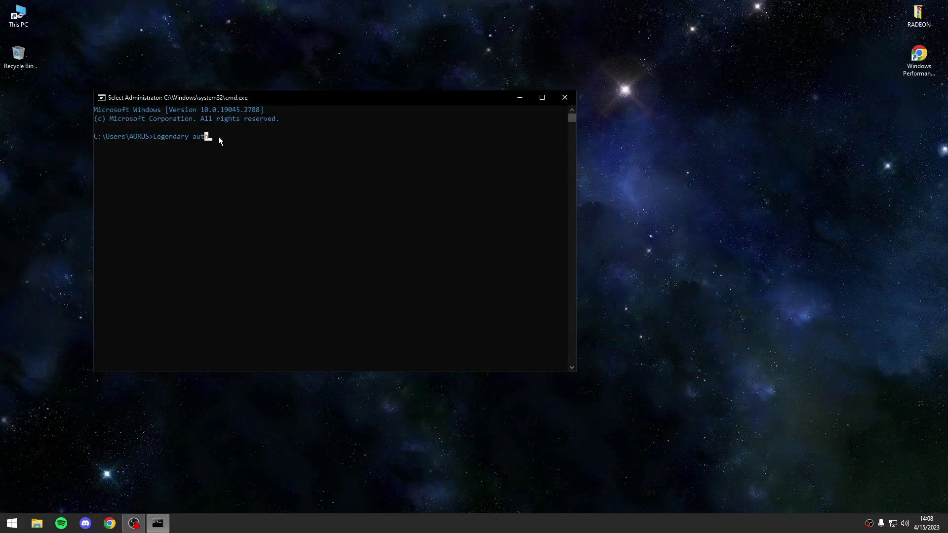
right_click(259, 175)
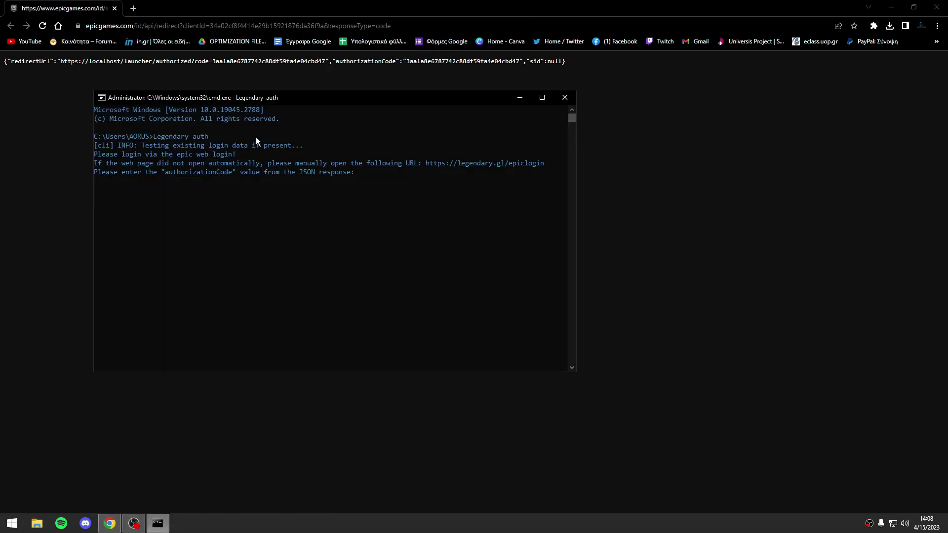
- Copy the authorizationCode value from the browser's JSON response and submit it at the Legendary login prompt
left_click_drag(286, 103, 477, 166)
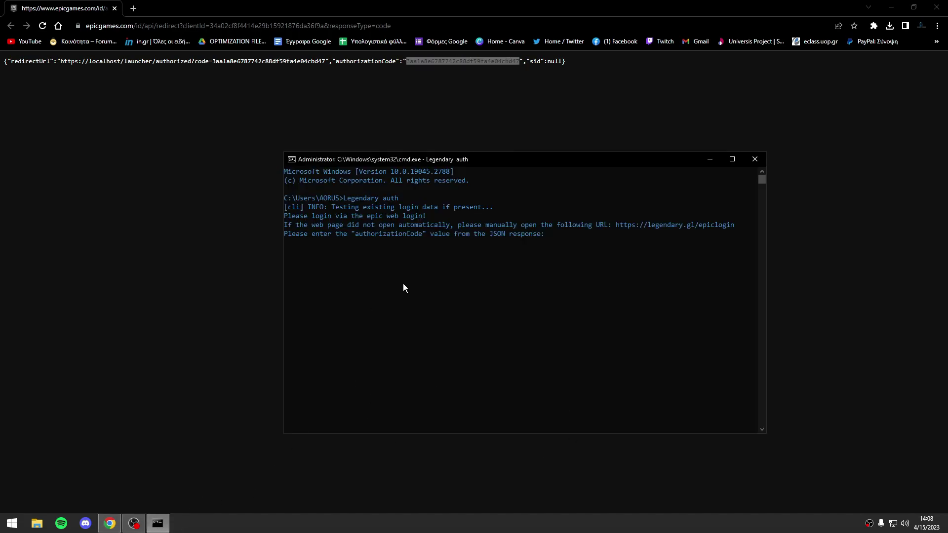
right_click(594, 242)
key("Return")
left_click_drag(512, 242, 284, 246)
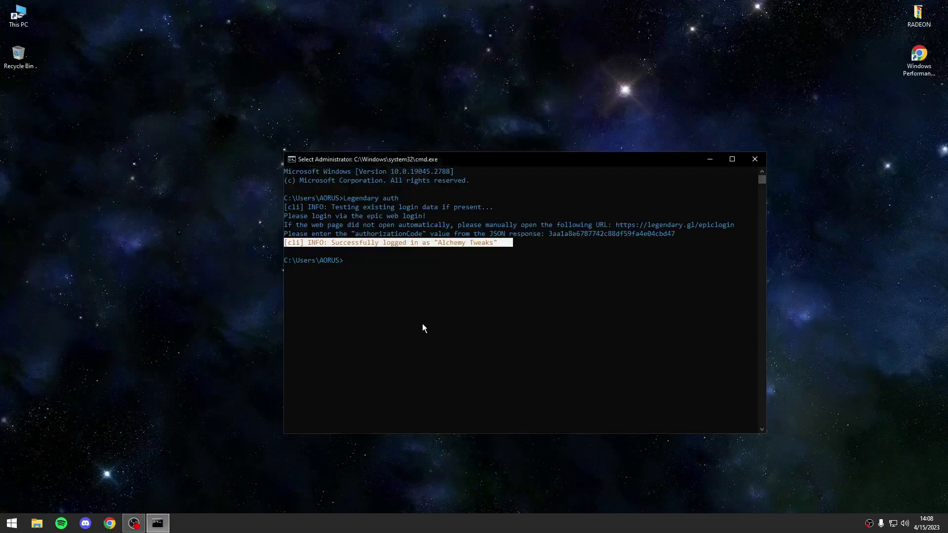
- Clear the console text selection and list the account's available games with the command Legendary list-games
left_click(423, 279)
key("Escape")
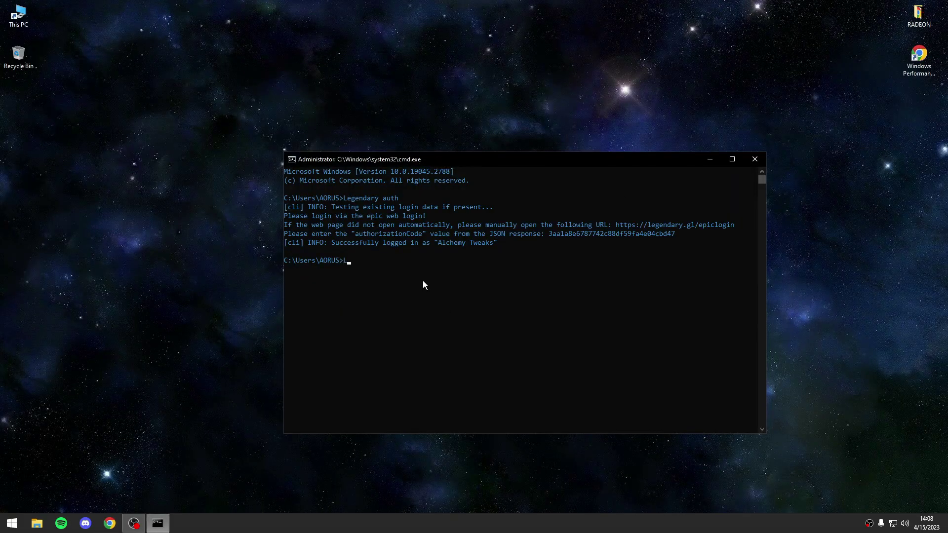
type("Legendary list-games")
key("Return")
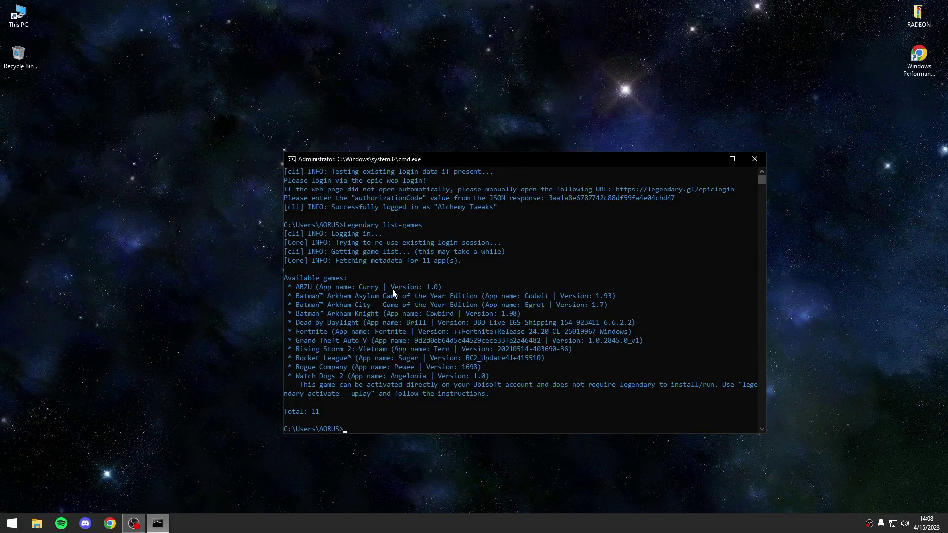
- Examine the list of available games and their app names in Command Prompt
left_click_drag(393, 292, 581, 410)
left_click(574, 403)
scroll(525, 384, "down", 1)
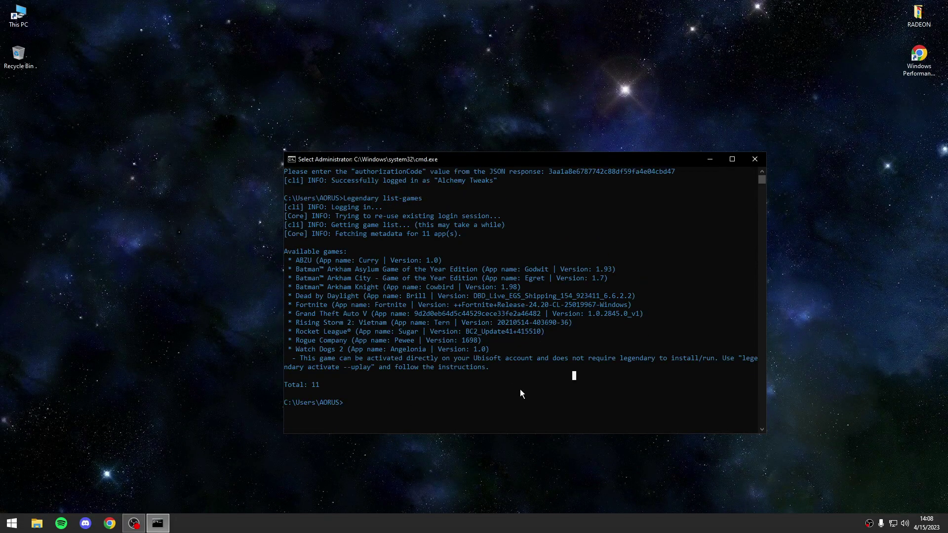
mouse_move(520, 383)
left_mouse_down()
mouse_move(292, 252)
mouse_move(516, 370)
left_mouse_up()
left_click(294, 253)
left_click(522, 364)
scroll(518, 363, "up", 2)
scroll(453, 365, "down", 6)
scroll(452, 364, "up", 3)
- Start installing Fortnite by running the command Legendary install Fortnite
type("Legendaary")
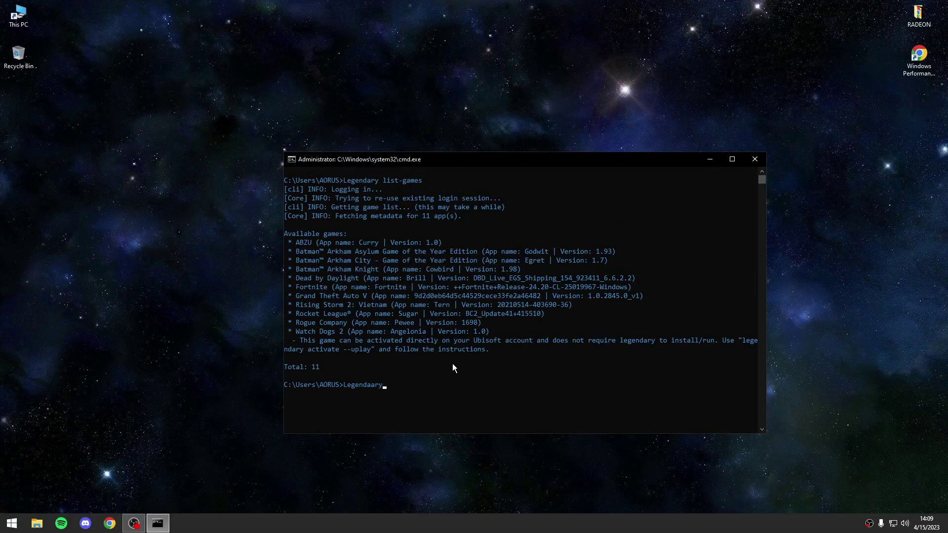
key("BackSpace")
key("BackSpace")
key("BackSpace")
type("ry install Fortnite")
key("Return")
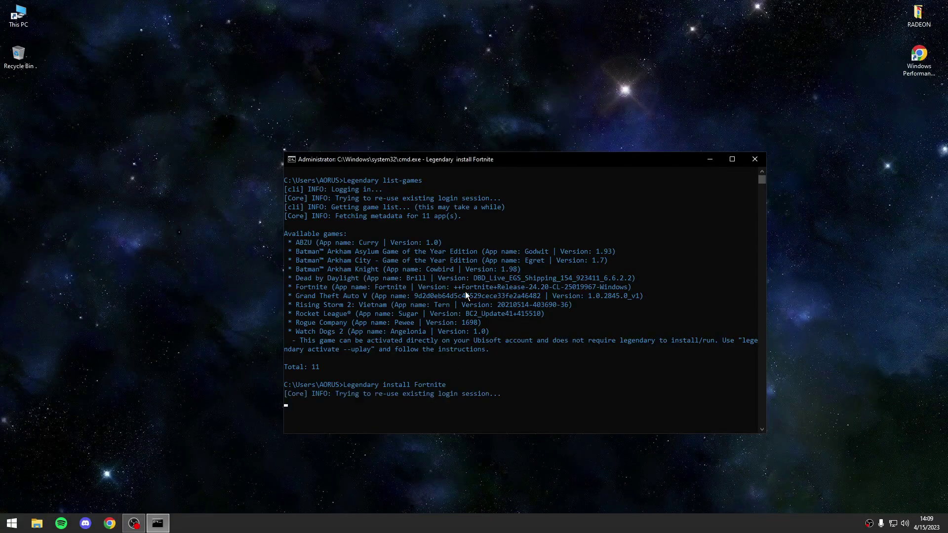
scroll(479, 305, "down", 1)
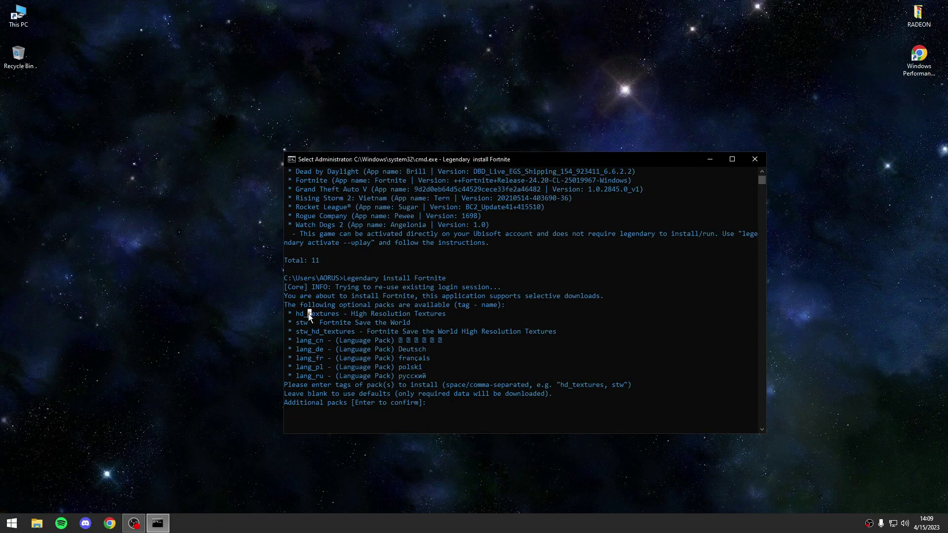
- Examine the optional texture, Save the World and language packs offered for Fortnite, and clear the text selection
left_click_drag(315, 320, 489, 371)
left_click(489, 371)
left_click_drag(404, 361, 305, 331)
left_click_drag(380, 327, 274, 321)
left_click_drag(458, 316, 382, 367)
left_click_drag(458, 376, 290, 339)
left_click(476, 405)
key("Escape")
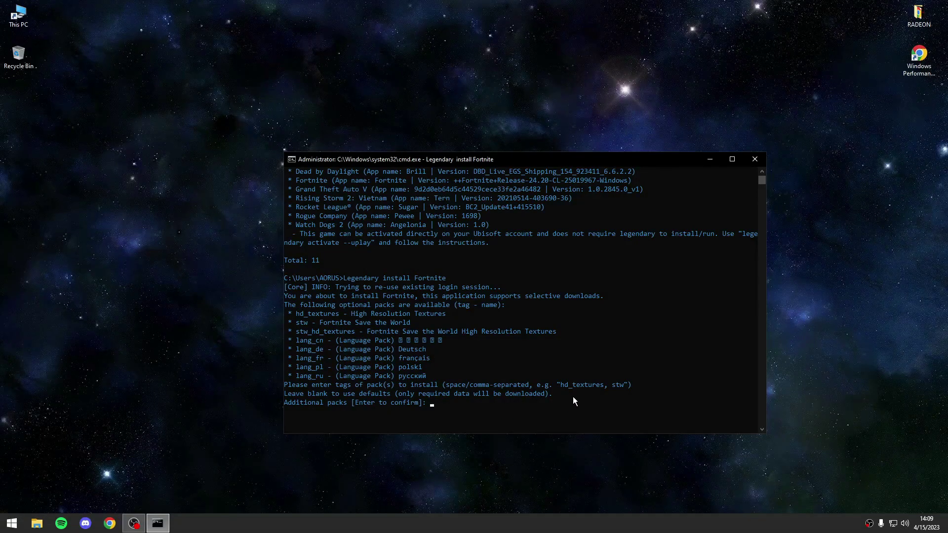
- Accept the default packs by leaving the additional packs blank, and answer Y to start the Fortnite installation
key("Return")
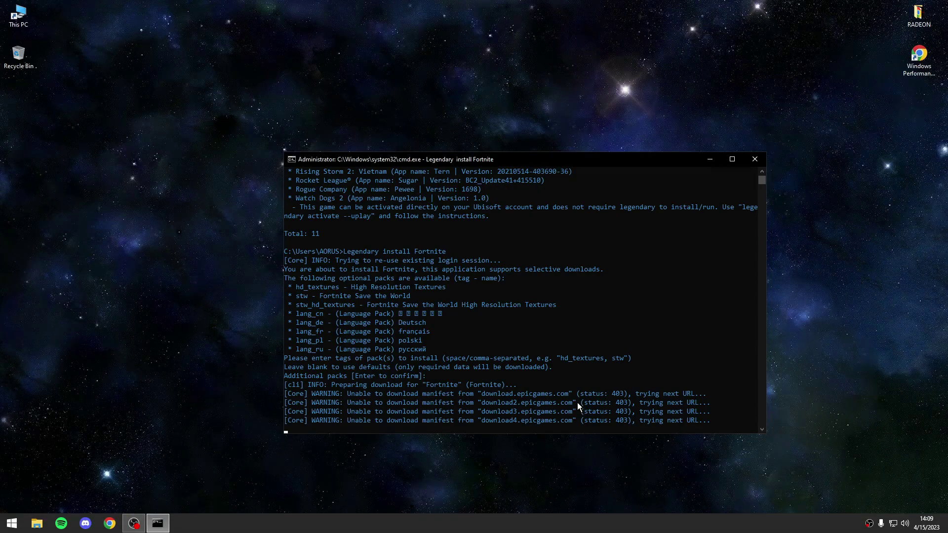
left_click_drag(488, 151, 487, 49)
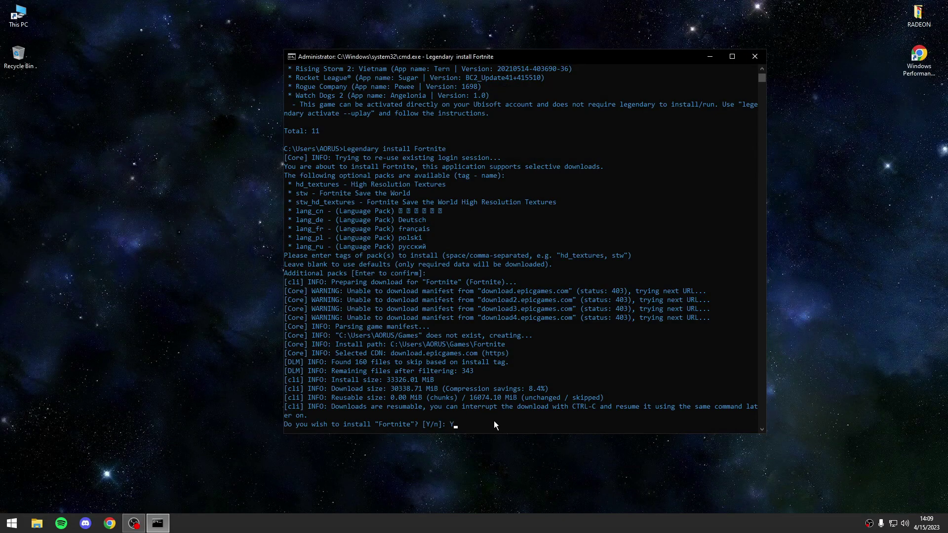
left_click_drag(494, 425, 483, 246)
right_click(482, 242)
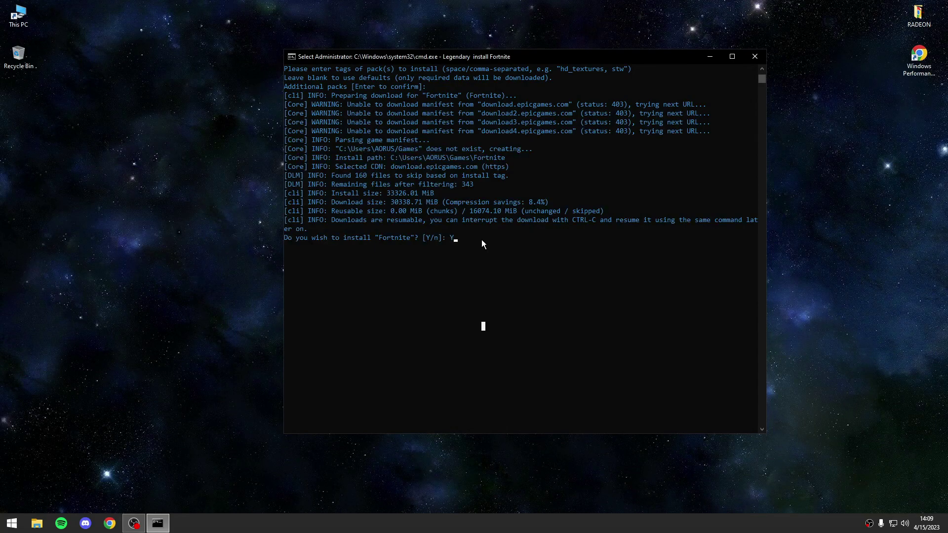
scroll(476, 251, "up", 7)
key("Return")
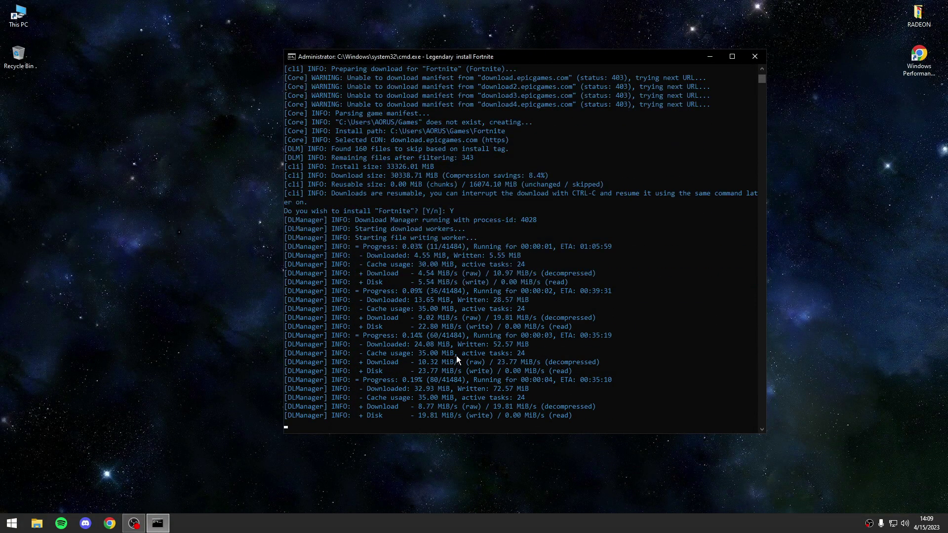
- Enlarge the console to full screen and examine the download's progress percentage, remaining time and downloaded amount
left_click(732, 57)
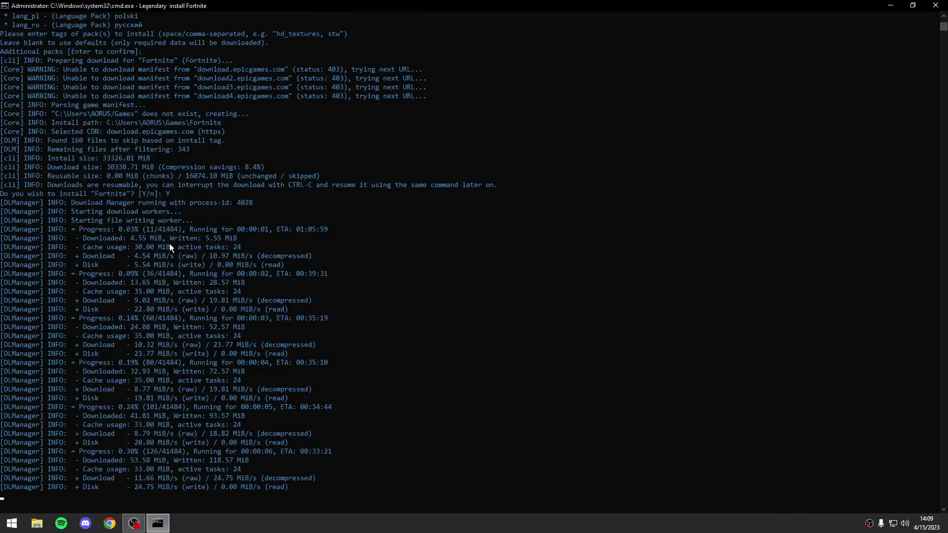
scroll(163, 240, "up", 4)
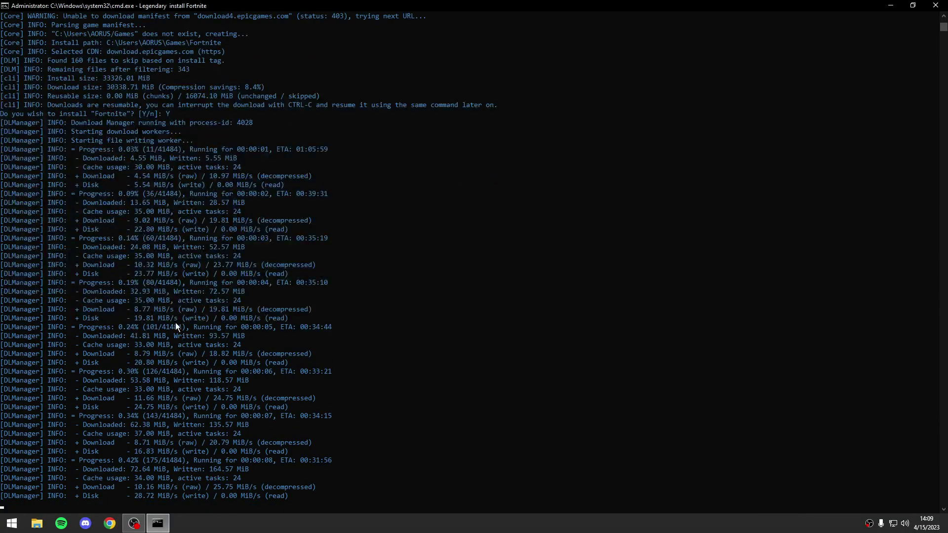
scroll(175, 322, "down", 4)
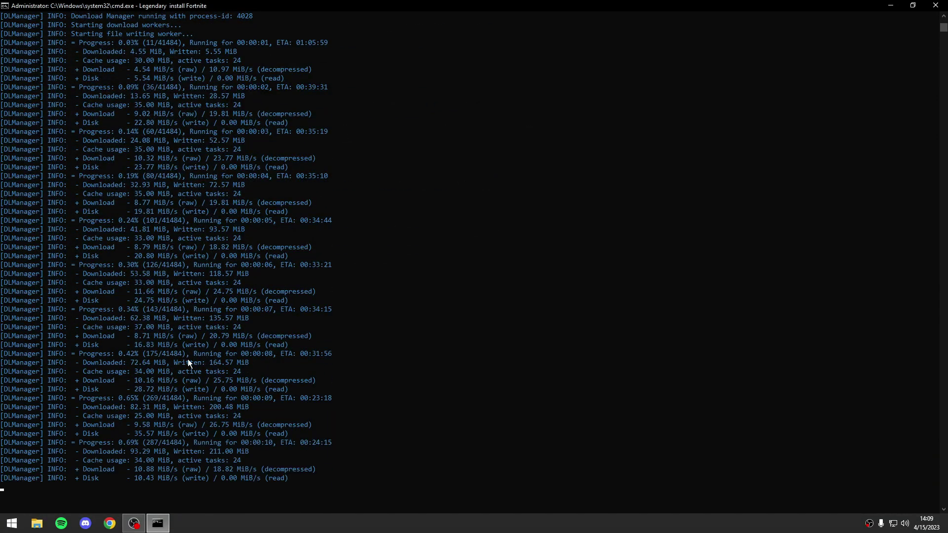
mouse_move(189, 357)
left_mouse_down()
mouse_move(138, 357)
mouse_move(216, 357)
mouse_move(189, 355)
left_mouse_up()
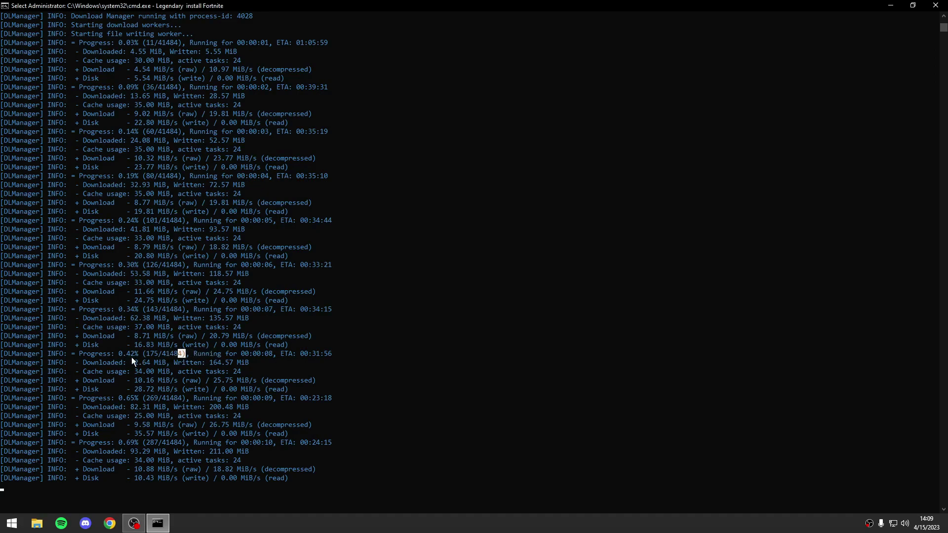
mouse_move(131, 359)
left_mouse_down()
mouse_move(161, 355)
mouse_move(140, 355)
left_mouse_up()
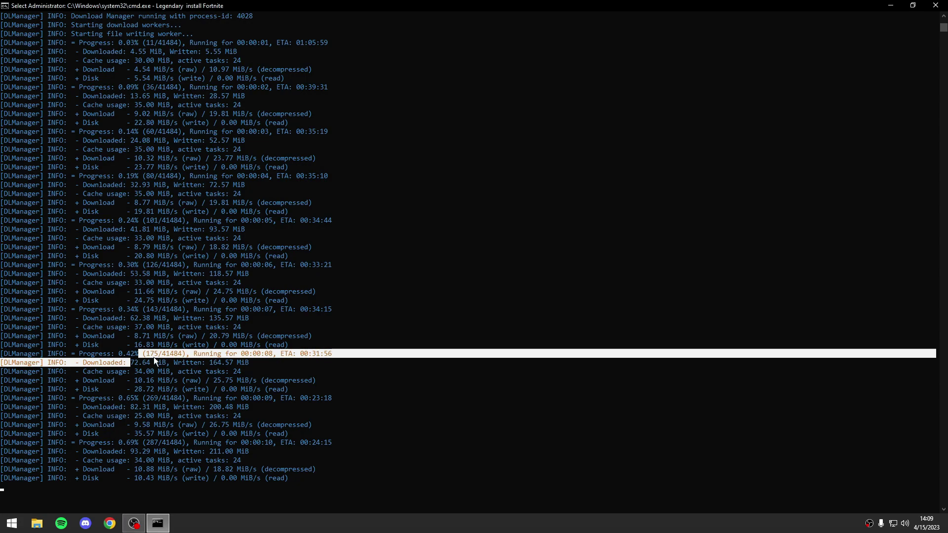
left_click_drag(343, 364, 288, 353)
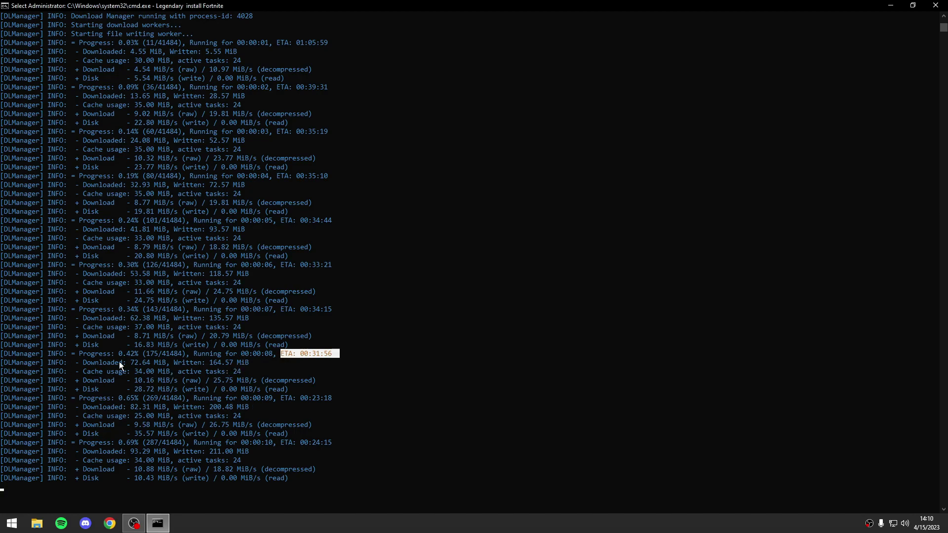
left_click_drag(253, 357, 170, 362)
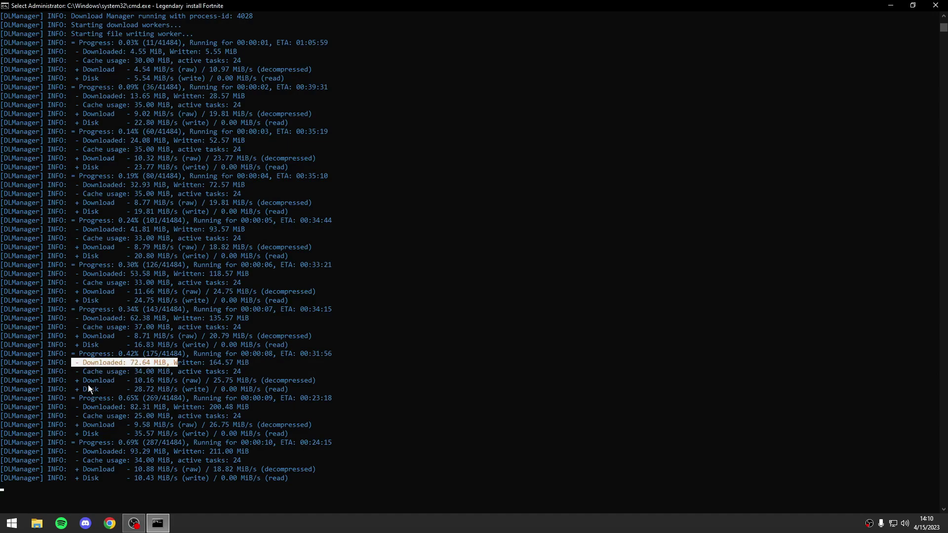
left_click(175, 407)
key("Escape")
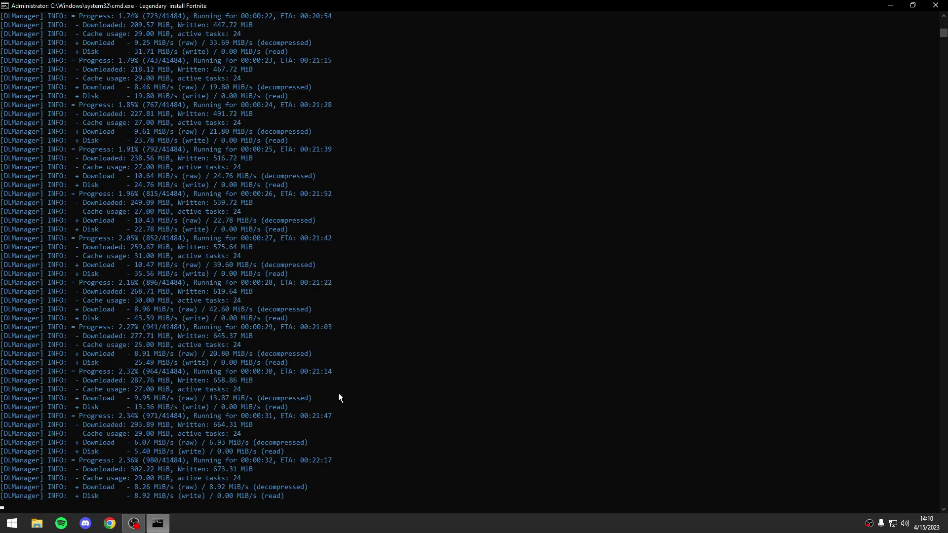
- Restore the console to its smaller window size and move it aside to free up the desktop
left_click(912, 5)
left_click_drag(423, 56, 496, 100)
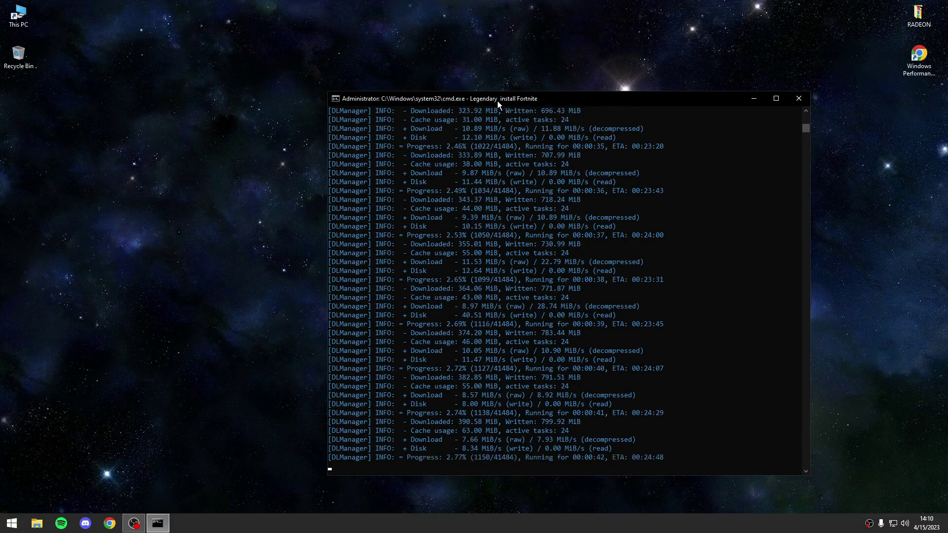
left_click_drag(561, 98, 633, 71)
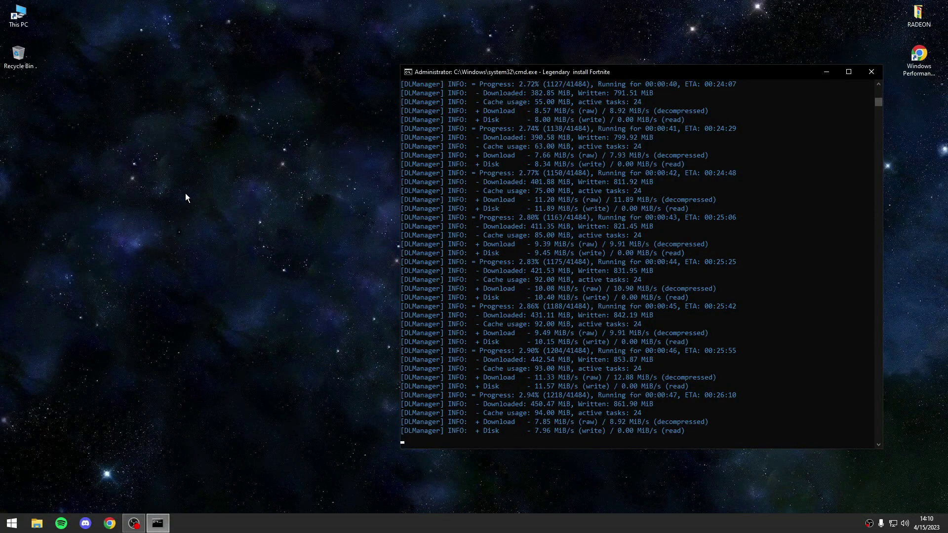
- Open the local application data folder from the Run dialog with %localappdata%
key("super+r")
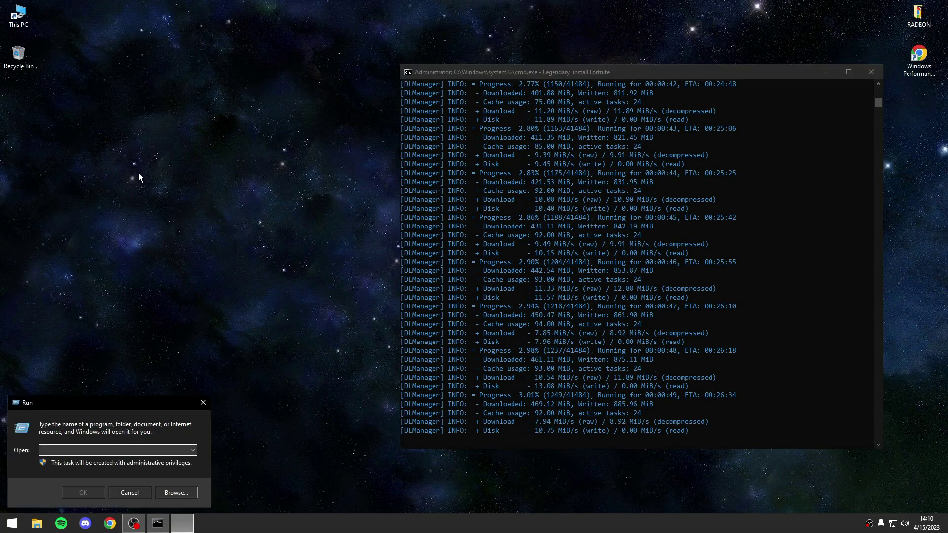
type("%Localppdata%")
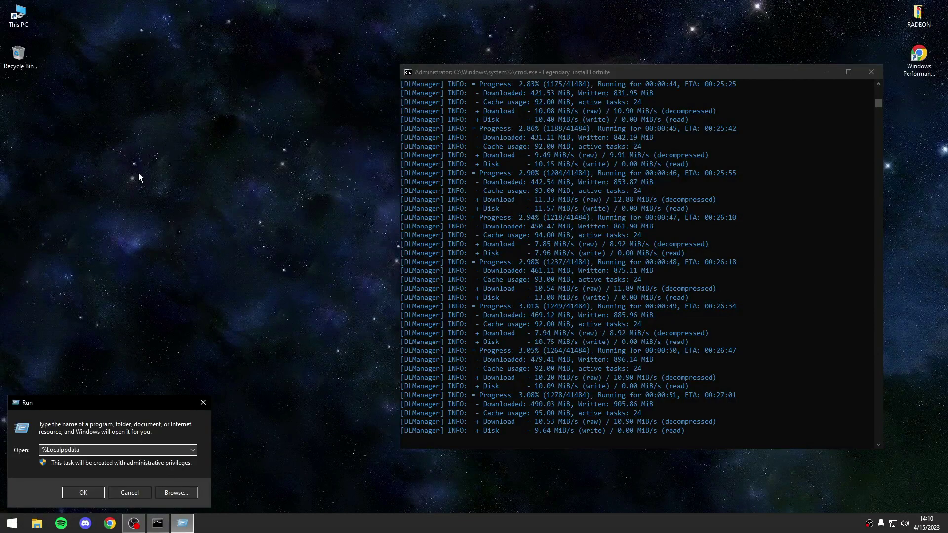
key("Return")
left_click(595, 263)
type("%localp")
type("ppdata%")
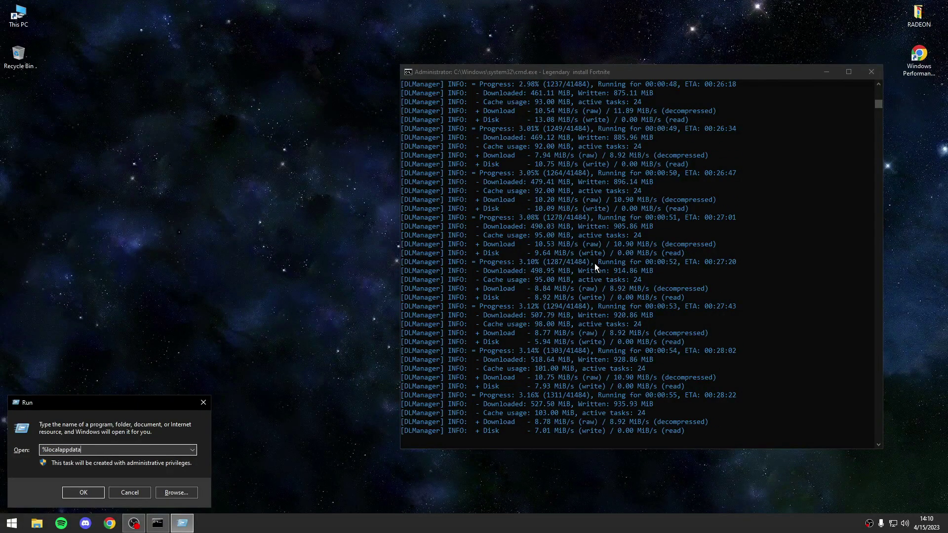
key("Return")
- Look through the subfolders of AppData\Local and close the folder window
scroll(512, 271, "down", 1)
scroll(321, 242, "up", 1)
scroll(405, 335, "down", 1)
scroll(405, 335, "up", 1)
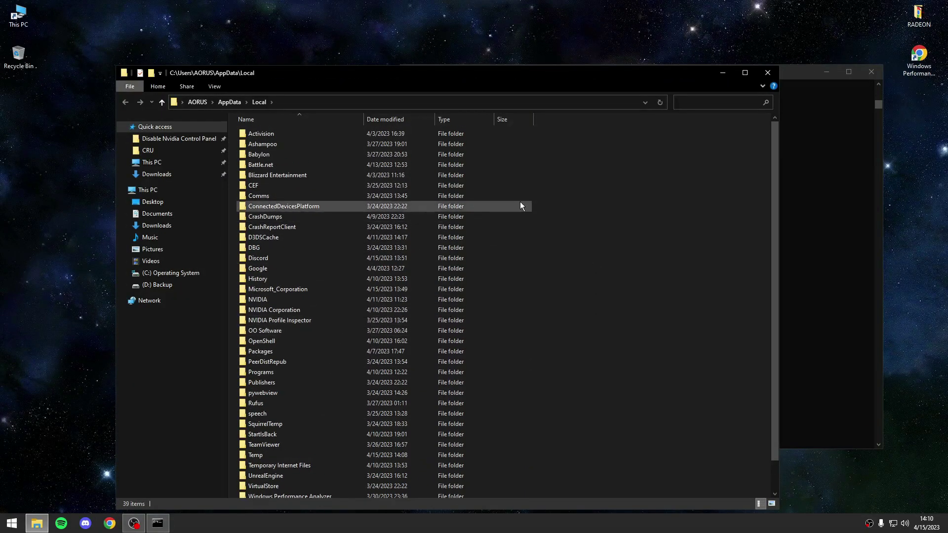
left_click_drag(527, 200, 418, 478)
left_click(322, 396)
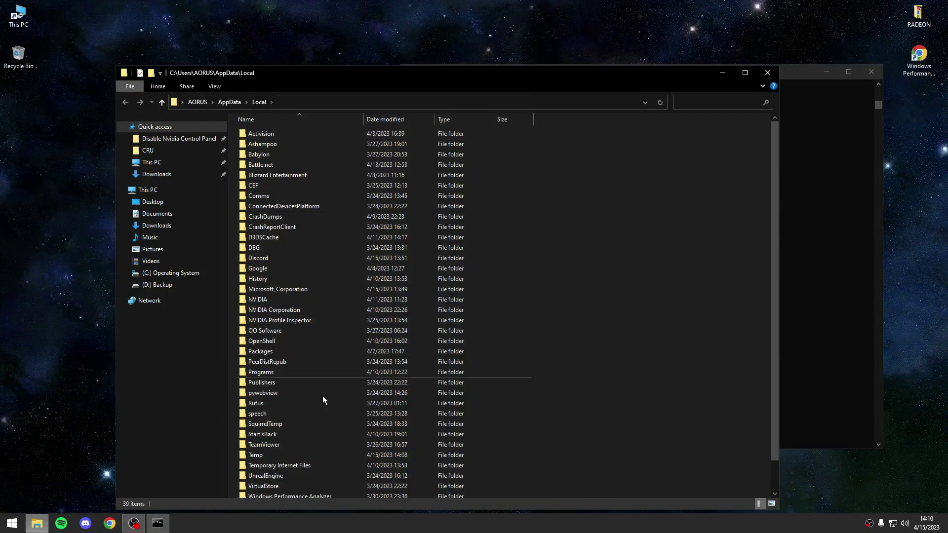
left_click(767, 72)
- Open Revo Uninstaller, look through the installed programs and close it again
key("super")
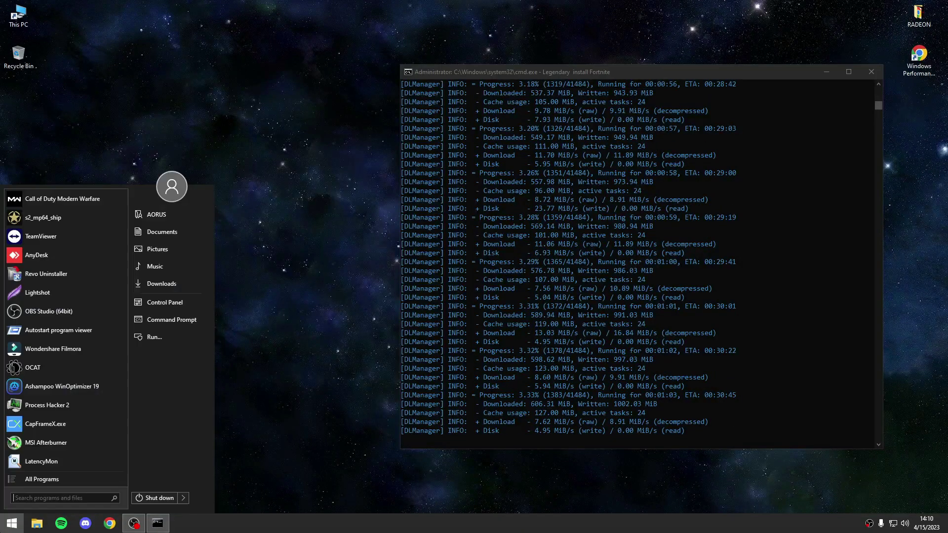
left_click(49, 274)
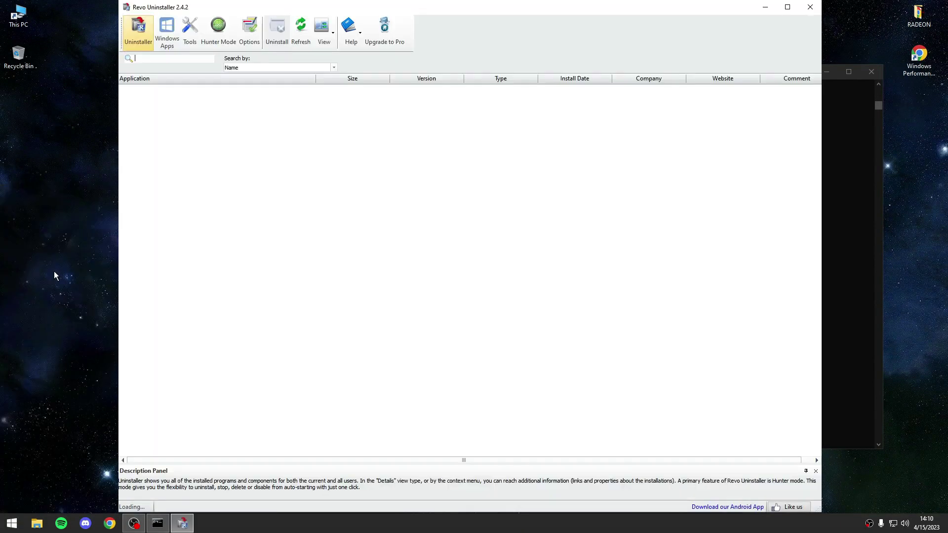
scroll(272, 269, "down", 10)
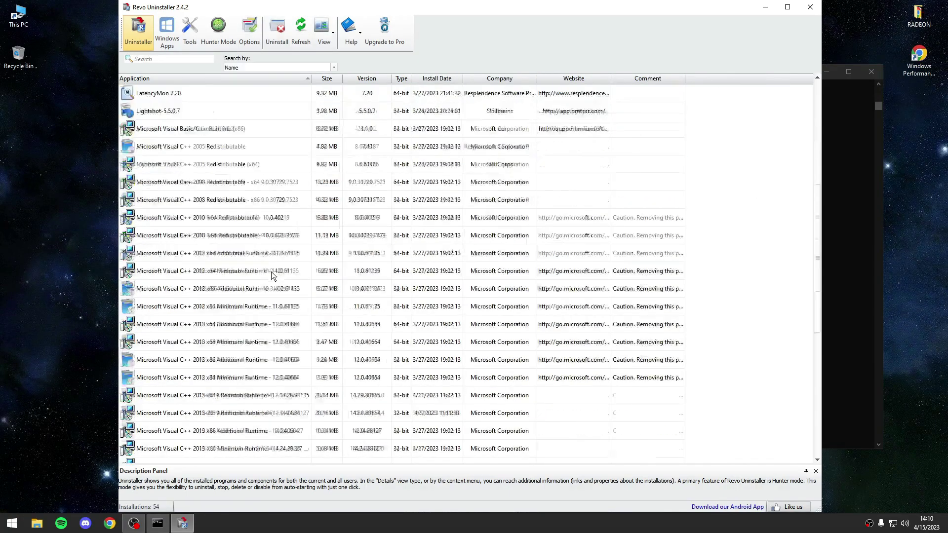
left_click(810, 7)
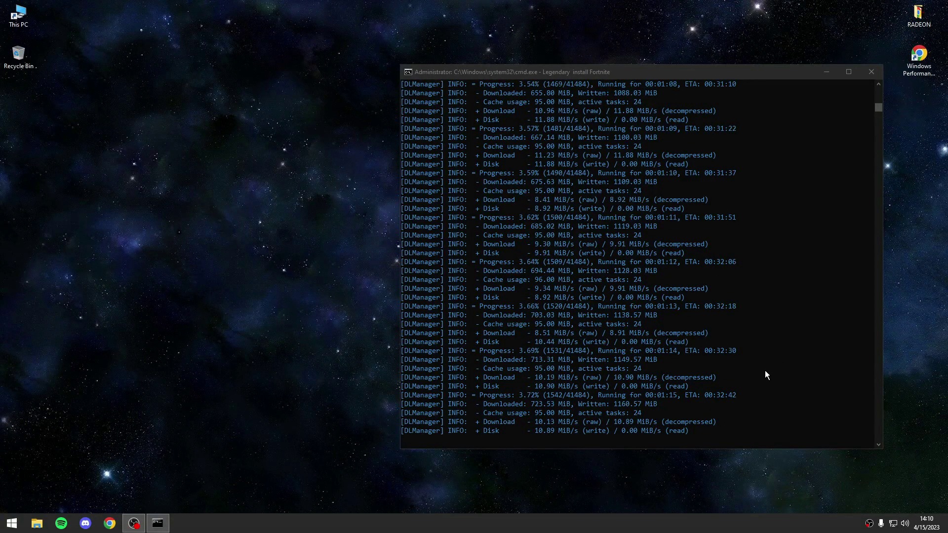
- Close the Command Prompt window that is running the Fortnite installation
left_click_drag(545, 78, 417, 97)
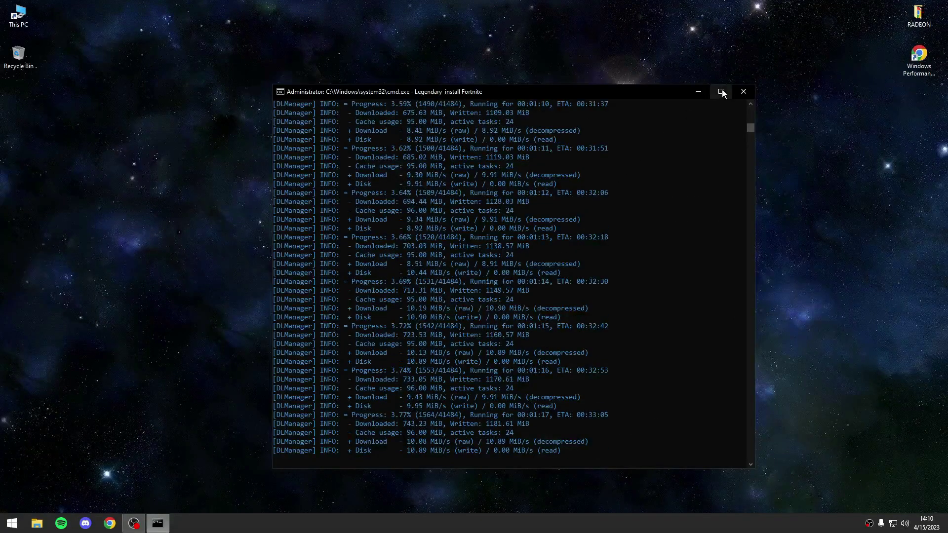
left_click(744, 93)
right_click(198, 332)
left_click(210, 364)
- Open File Explorer and go to the C:\Users\AORUS folder
left_click(37, 523)
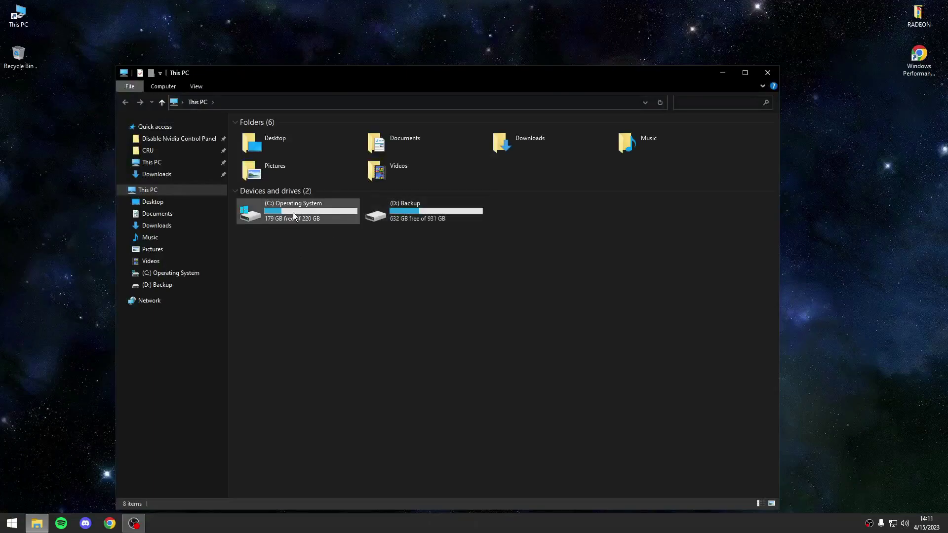
double_click(292, 213)
double_click(290, 206)
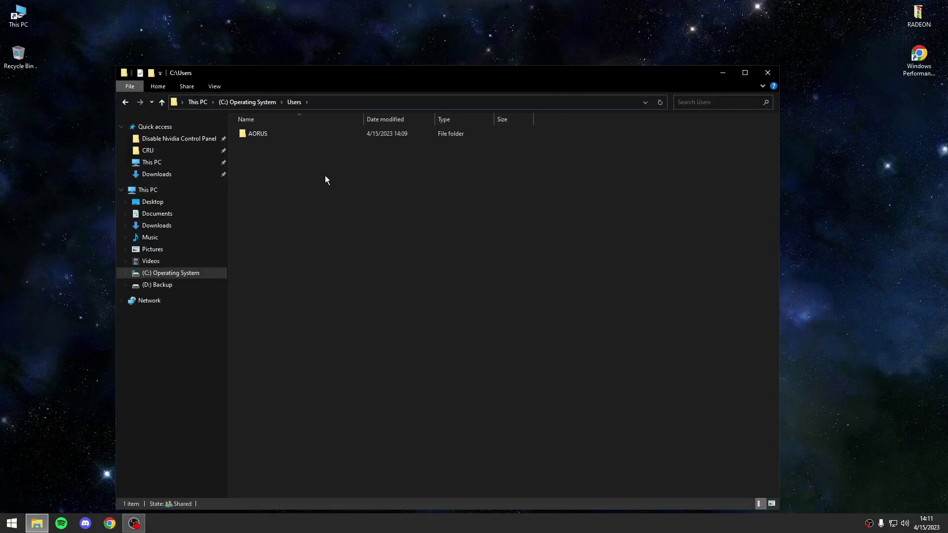
double_click(258, 133)
left_click_drag(345, 74, 426, 64)
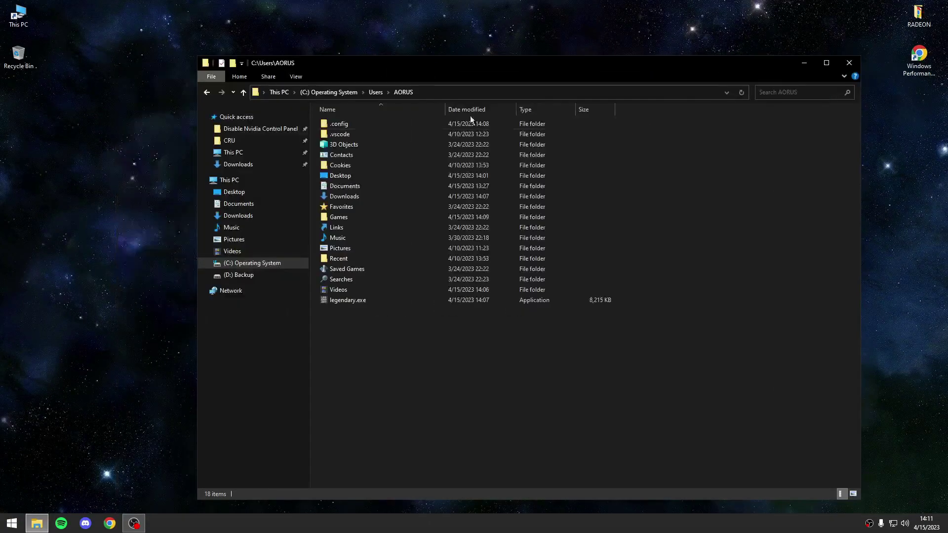
- Create a desktop shortcut for legendary.exe and close the folder window
right_click(355, 300)
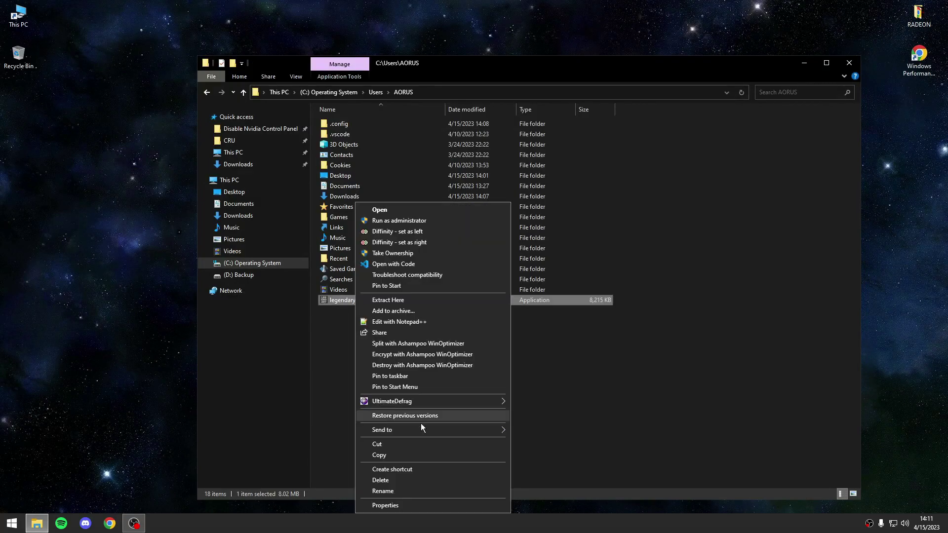
left_click(331, 336)
right_click(341, 300)
mouse_move(472, 428)
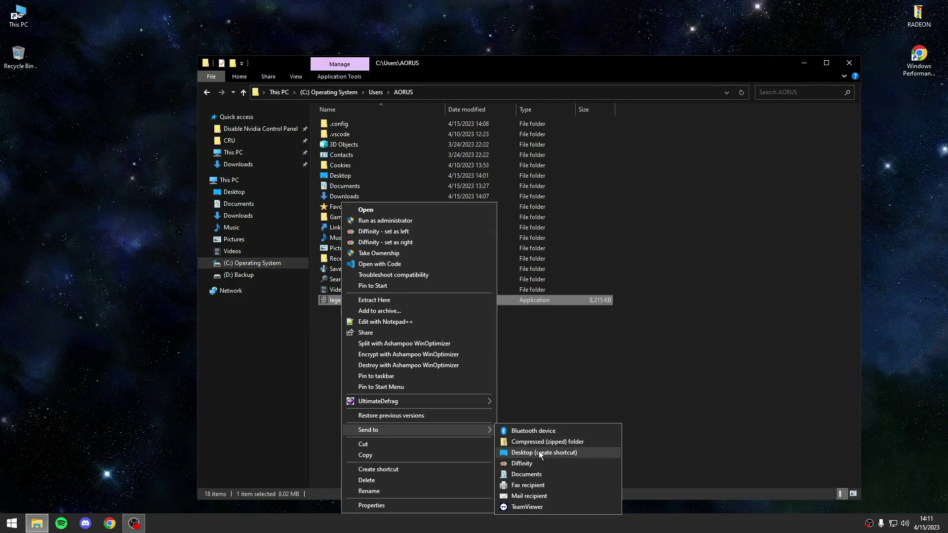
left_click(563, 452)
left_click(849, 62)
- Move the legendary.exe shortcut away from the desktop edge and rename it as Fortnite
left_click_drag(17, 96, 179, 146)
key("F2")
type("Fortnite")
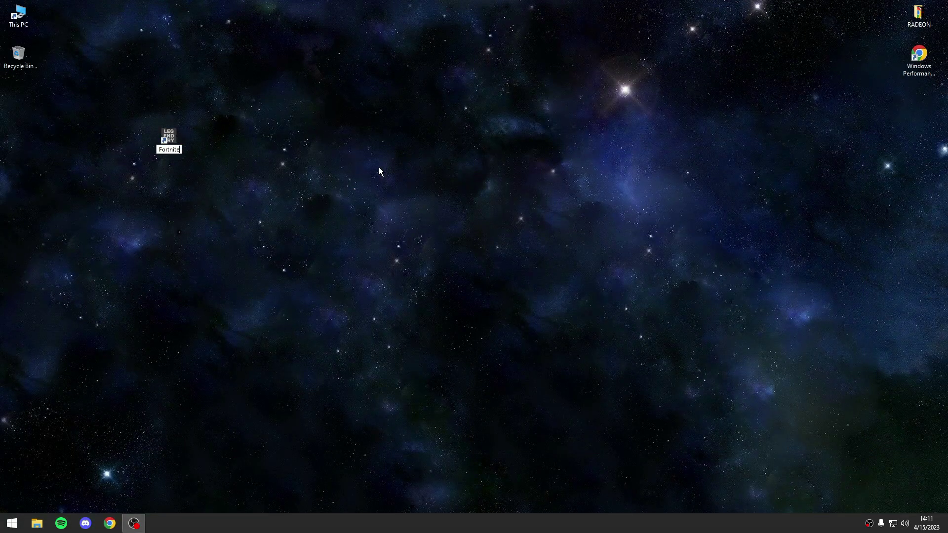
key("Return")
- Set the Fortnite shortcut's target to C:\Users\AORUS\legendary.exe launch Fortnite, apply it and place the icon below the Recycle Bin
right_click(175, 141)
left_click(216, 445)
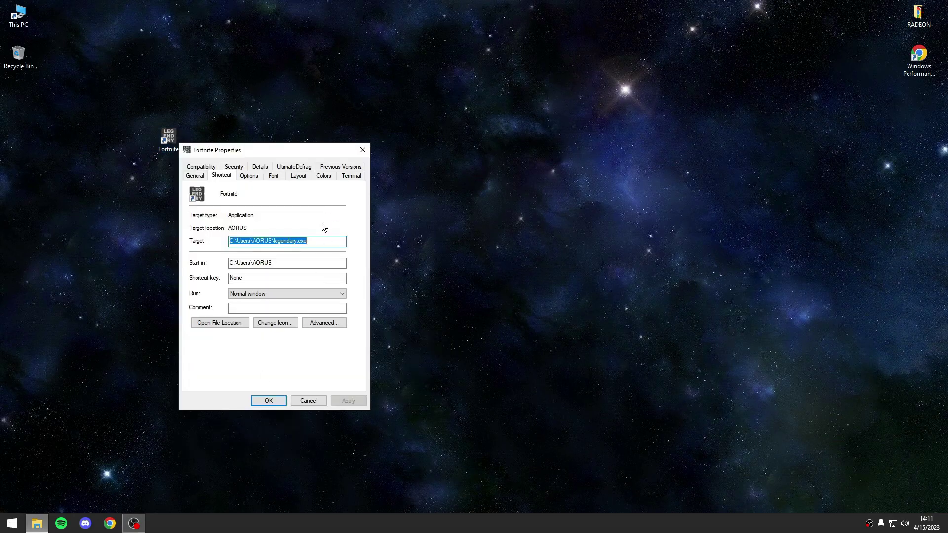
left_click(319, 241)
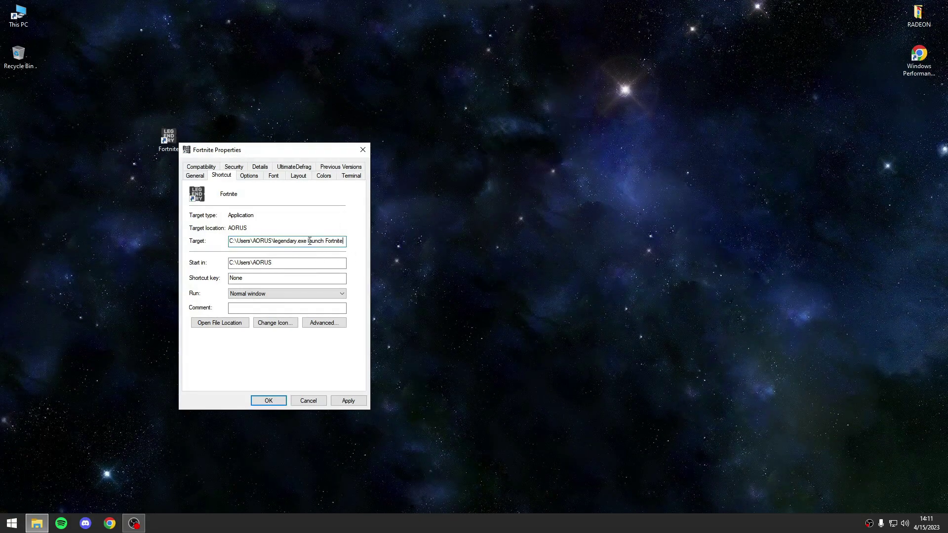
left_click_drag(306, 241, 345, 241)
left_click(348, 400)
left_click_drag(231, 152, 312, 143)
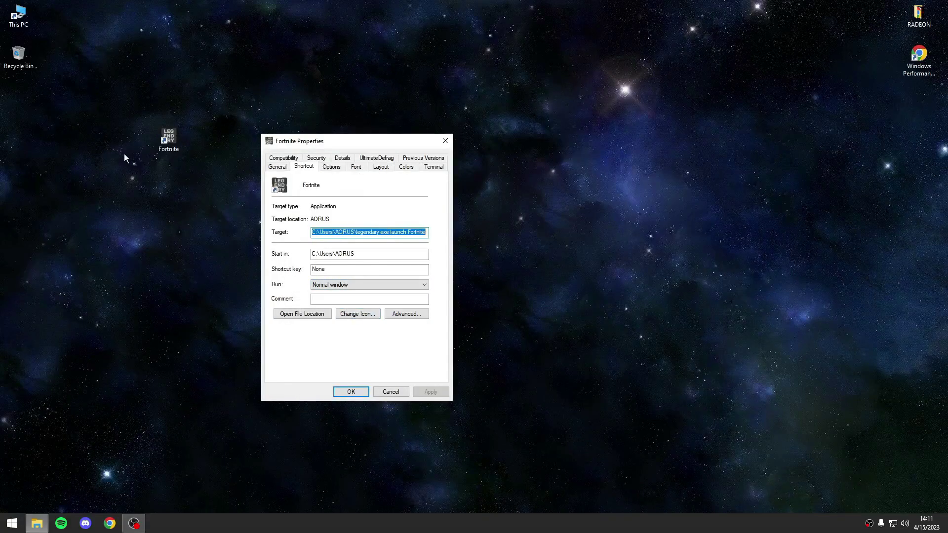
left_click_drag(168, 140, 18, 98)
- Start changing the Fortnite shortcut's icon and browse to C:\Users\AORUS\Games\Fortnite\FortniteGame\Binaries\Win64
left_click(352, 314)
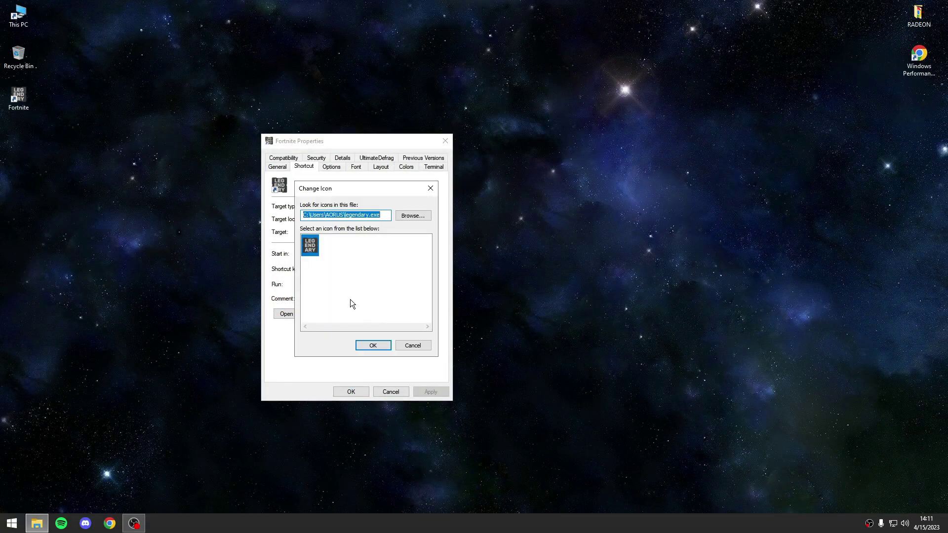
left_click(408, 218)
double_click(412, 359)
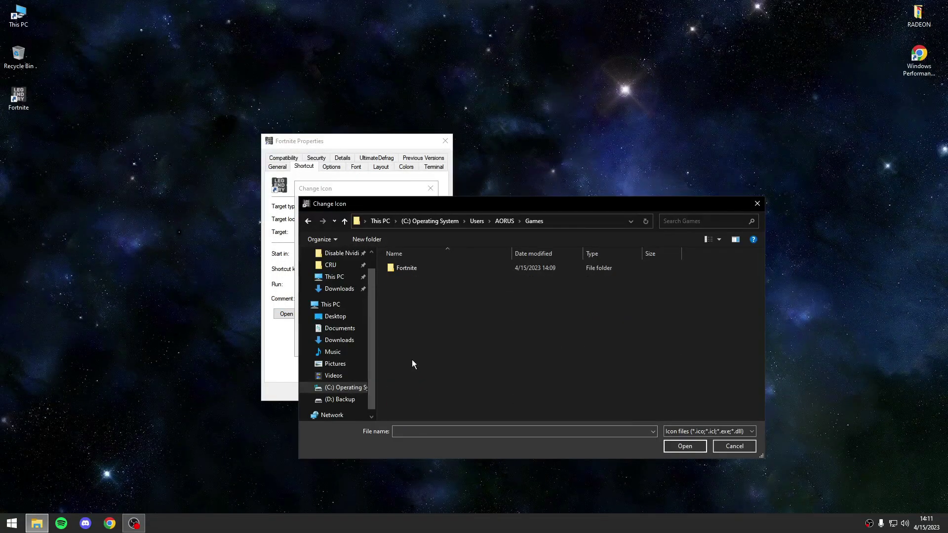
double_click(415, 268)
double_click(413, 288)
double_click(416, 268)
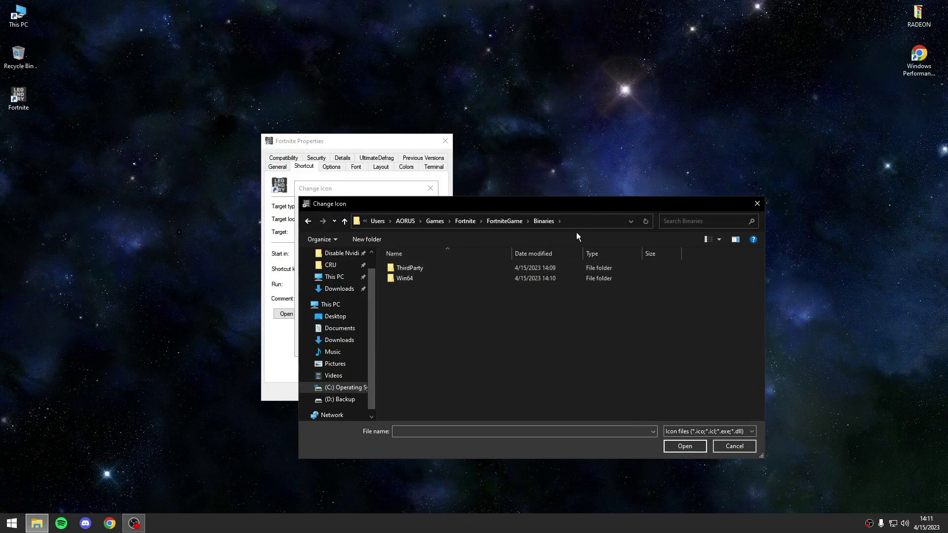
double_click(409, 280)
- Use the Fortnite executable's icon from the Win64 folder for the shortcut and confirm its properties
scroll(419, 298, "down", 4)
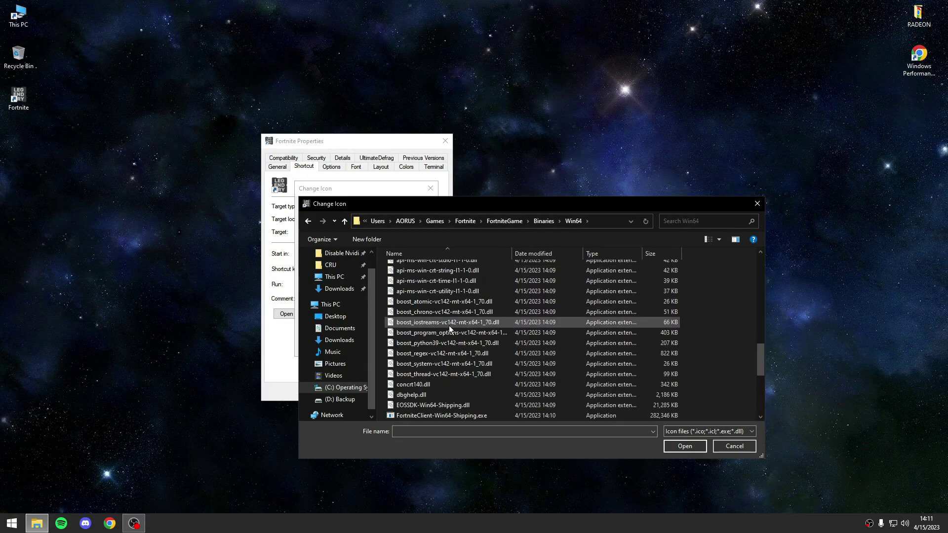
left_click(425, 291)
left_click(684, 446)
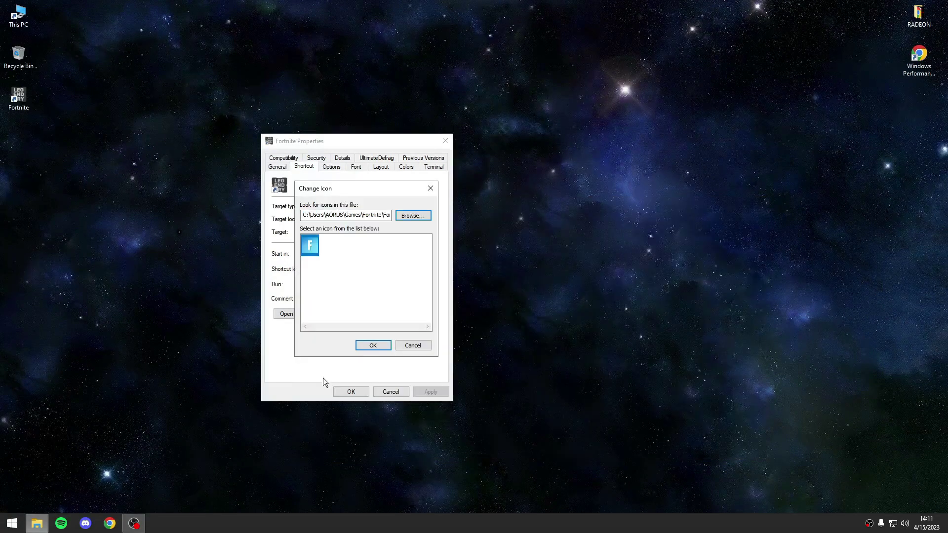
left_click(373, 345)
left_click(427, 393)
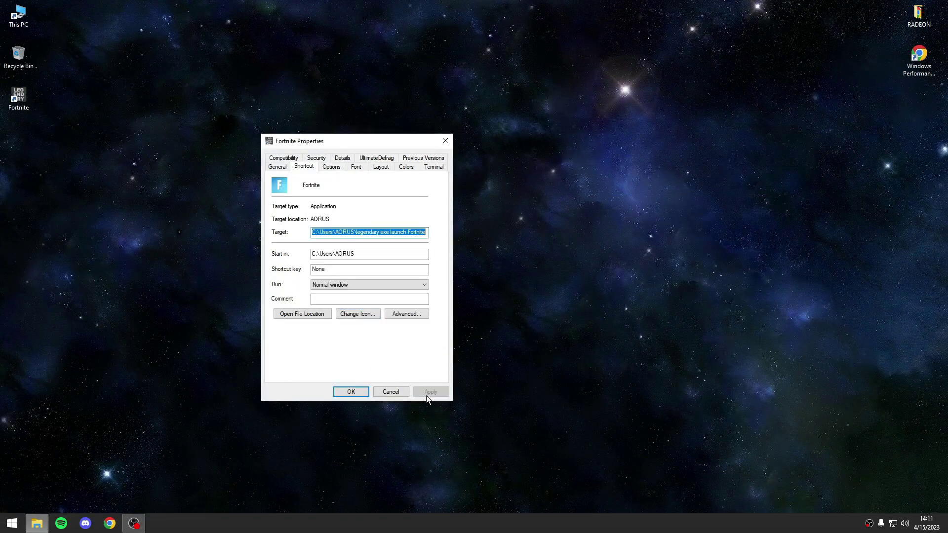
left_click(351, 393)
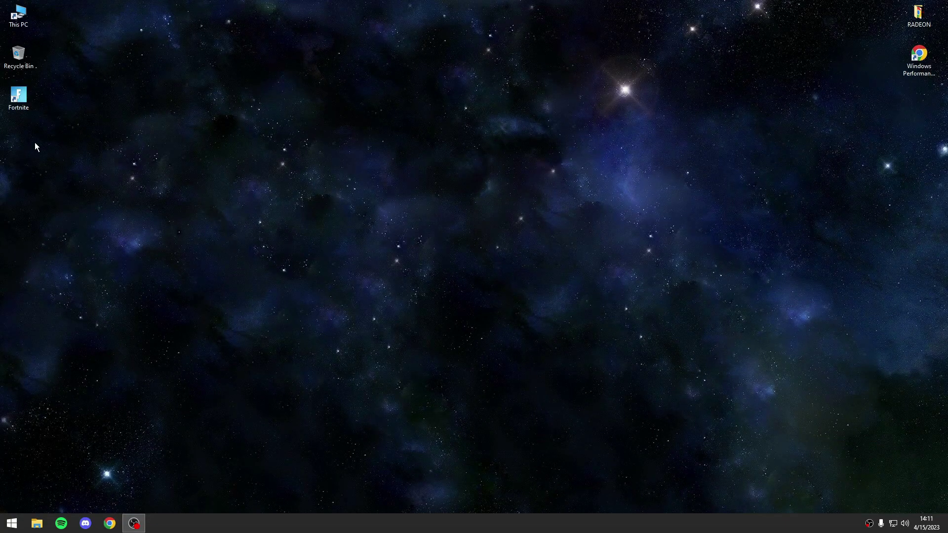
- Duplicate the Fortnite shortcut on the desktop and rename the copy as Fortnite Updates
left_click_drag(20, 101, 31, 112)
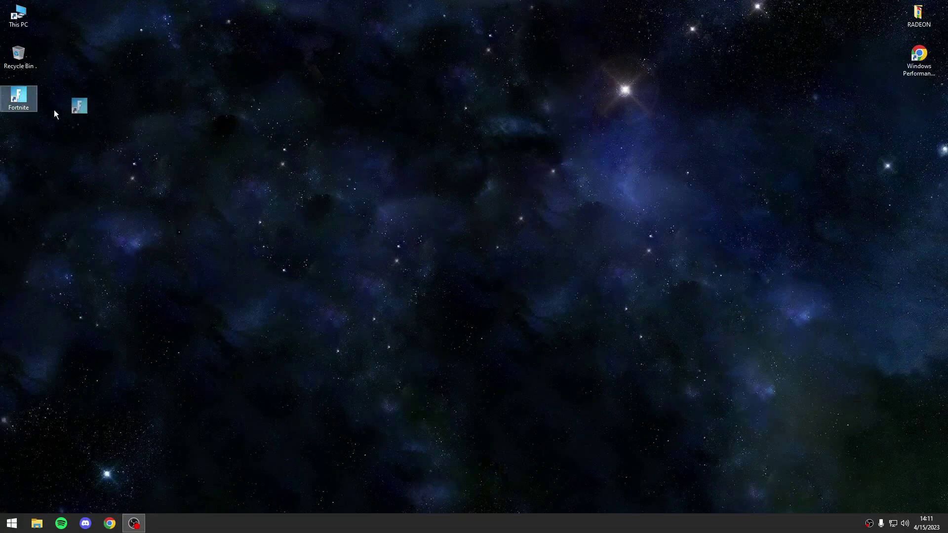
right_click(90, 283)
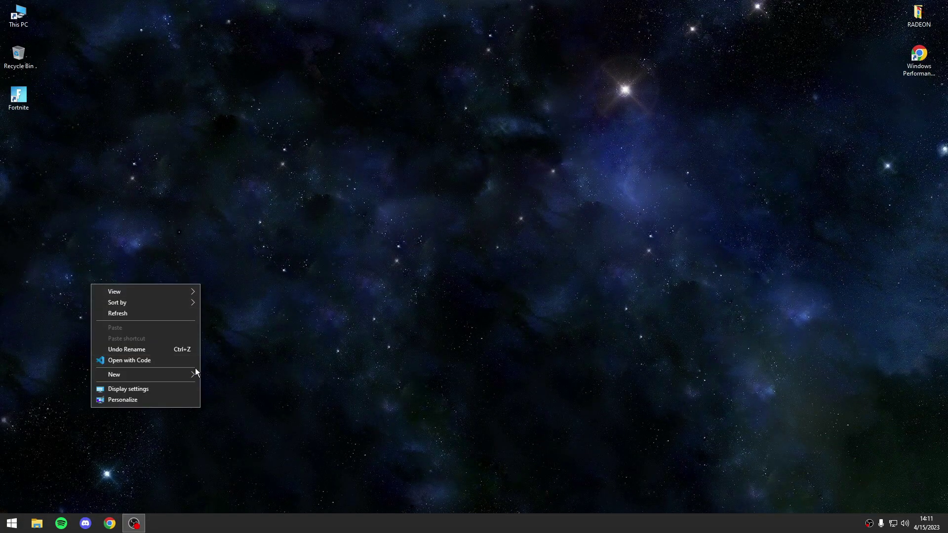
left_click(40, 120)
key("ctrl+v")
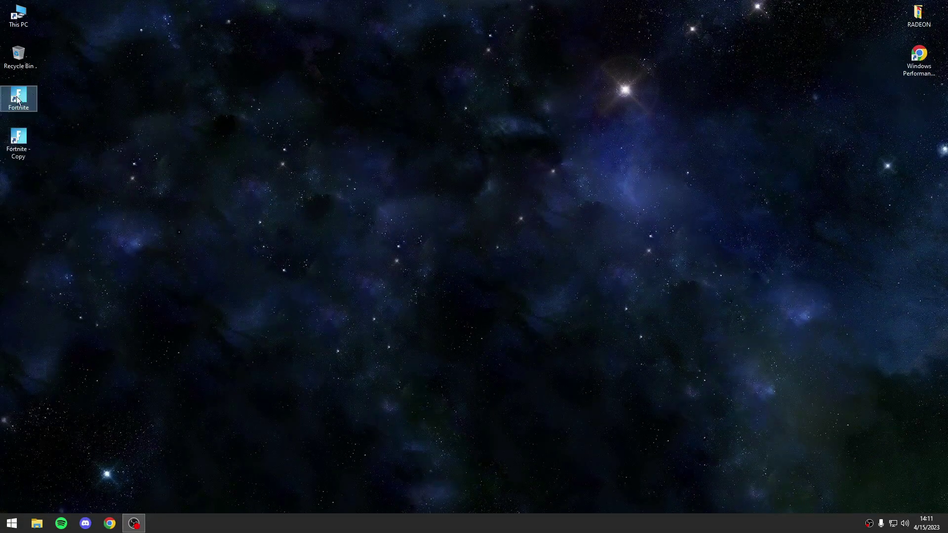
key("F2")
type("For")
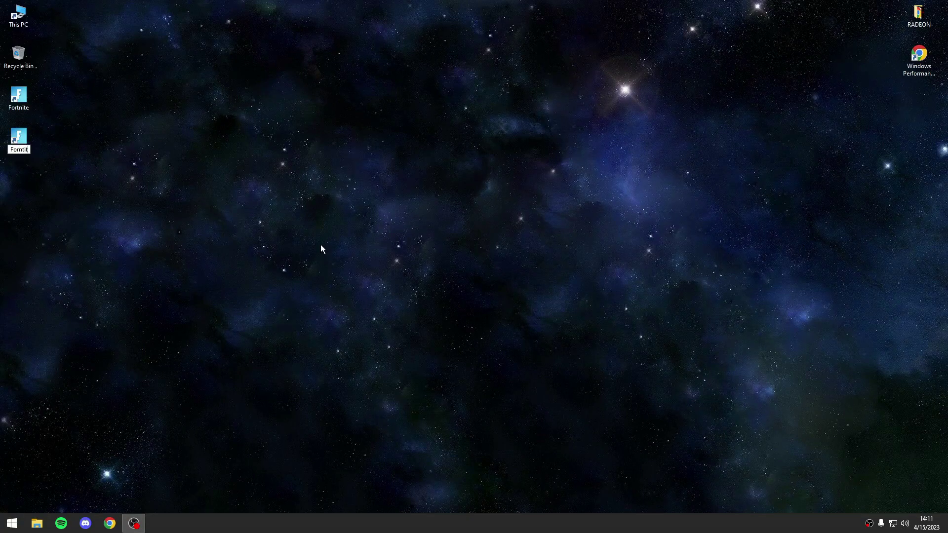
type("tnite Updates")
key("Return")
- Set the Fortnite Updates shortcut's target to C:\Users\AORUS\legendary.exe update Fortnite and confirm its properties
right_click(31, 135)
left_click(54, 448)
left_click_drag(180, 232, 164, 234)
type("update Fortnite")
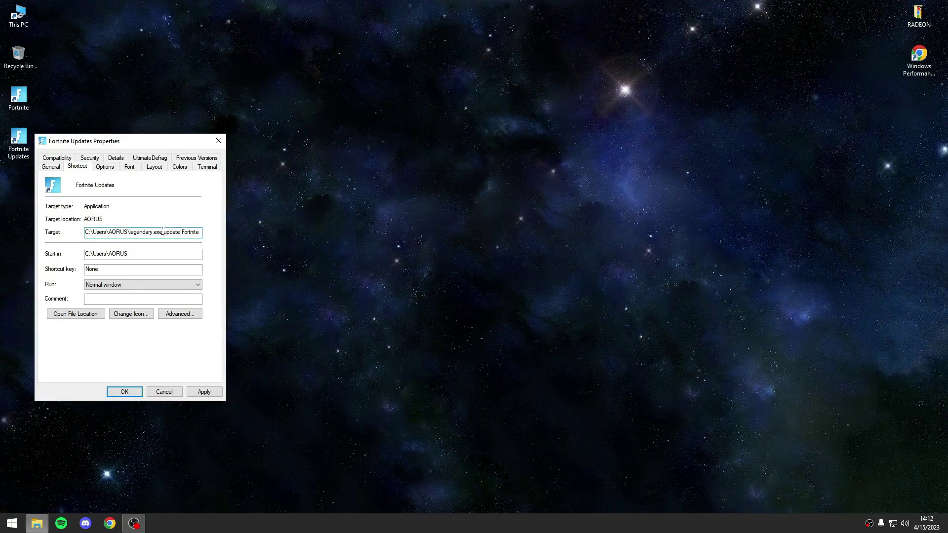
left_click(204, 392)
left_click(124, 392)
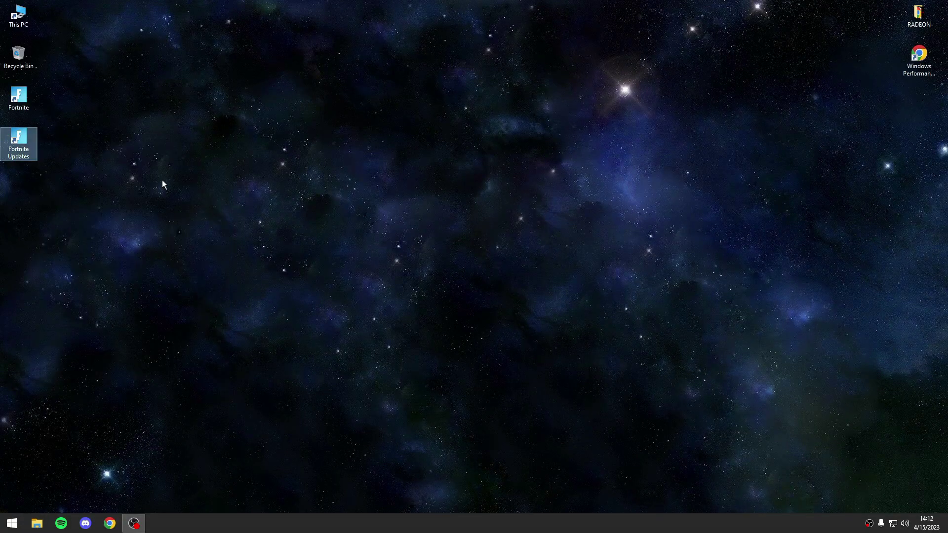
left_click(147, 179)
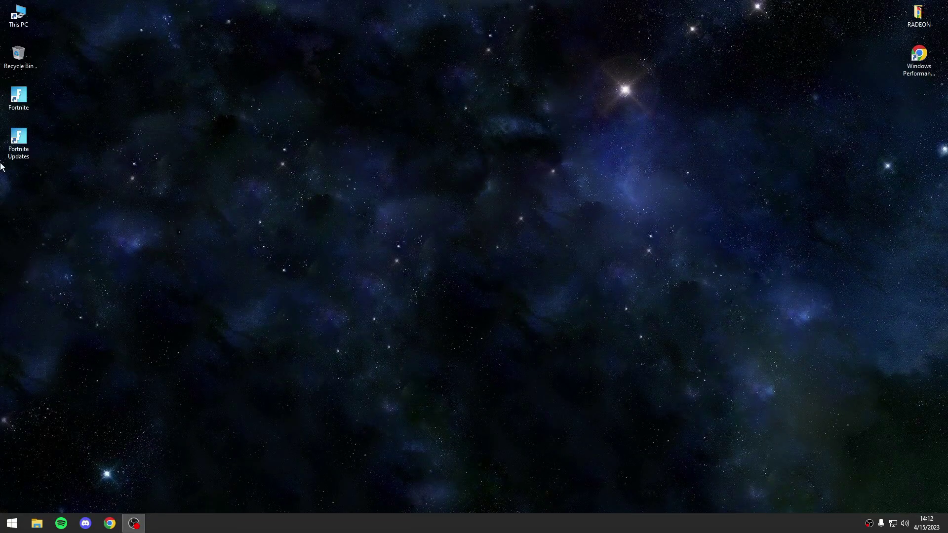
- Run the Fortnite Updates shortcut and accept the default packs without any additional ones
mouse_move(22, 149)
left_mouse_down()
mouse_move(48, 170)
mouse_move(20, 143)
left_mouse_up()
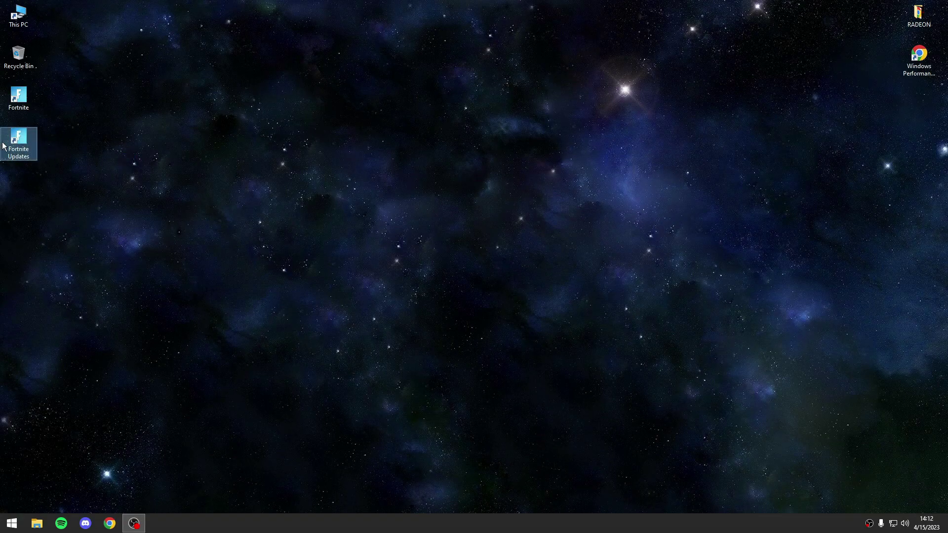
key("Return")
left_click_drag(168, 31, 398, 143)
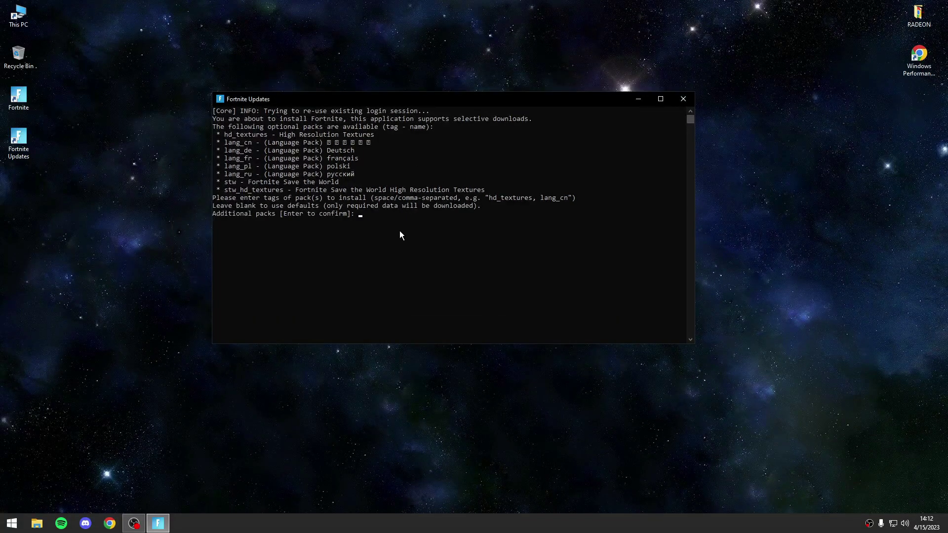
key("Return")
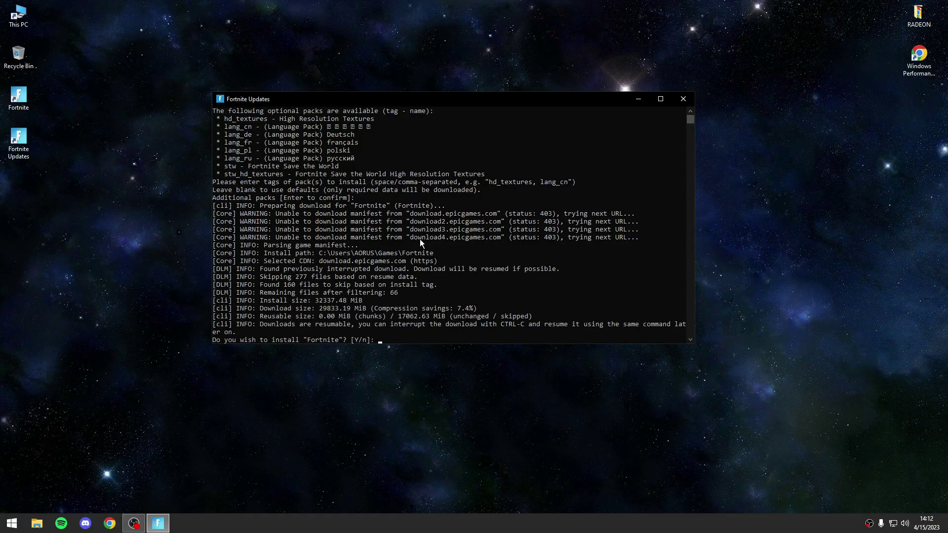
- Confirm the Fortnite installation with Y and minimize the download window
type("Y")
key("Return")
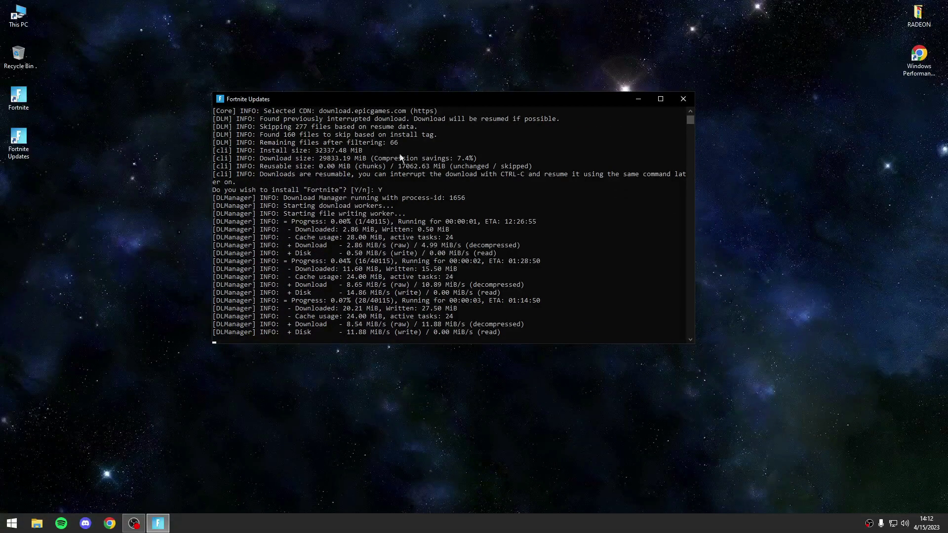
left_click_drag(342, 104, 351, 125)
scroll(525, 195, "up", 3)
left_click(647, 120)
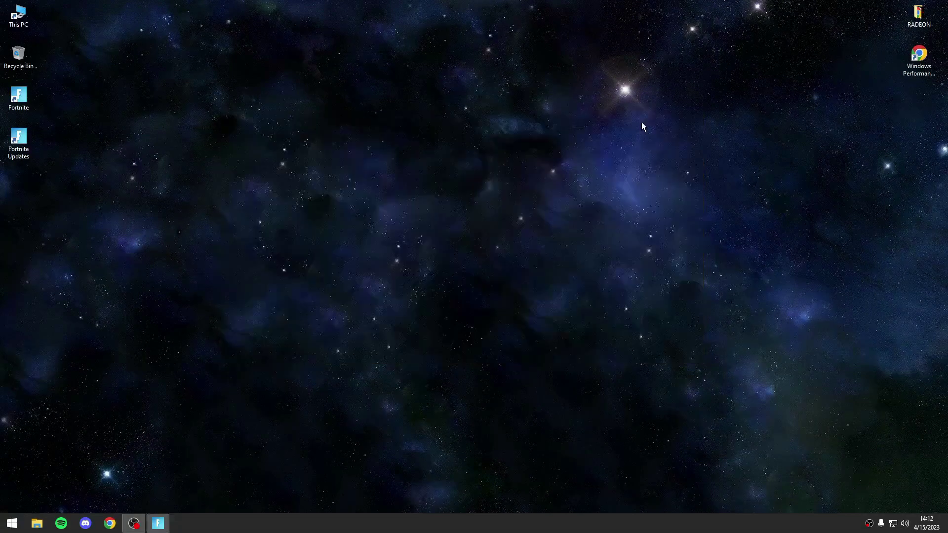
- Open the Graphics settings page in Windows Settings
key("super+i")
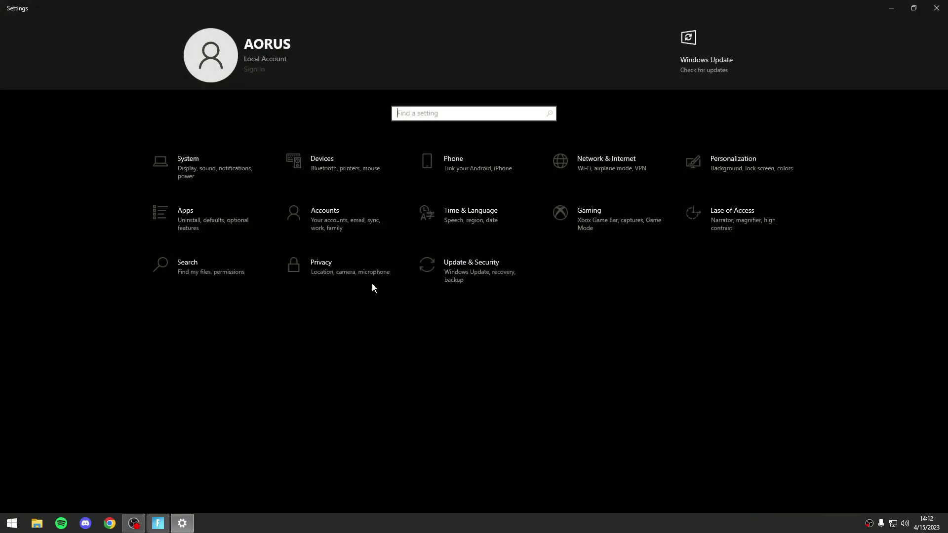
left_click(590, 233)
left_click(42, 159)
left_click(823, 74)
- Add FortniteClient-Win64-Shipping.exe from C:\Users\AORUS\Games\Fortnite\FortniteGame\Binaries\Win64 to the graphics performance preference apps
left_click(20, 315)
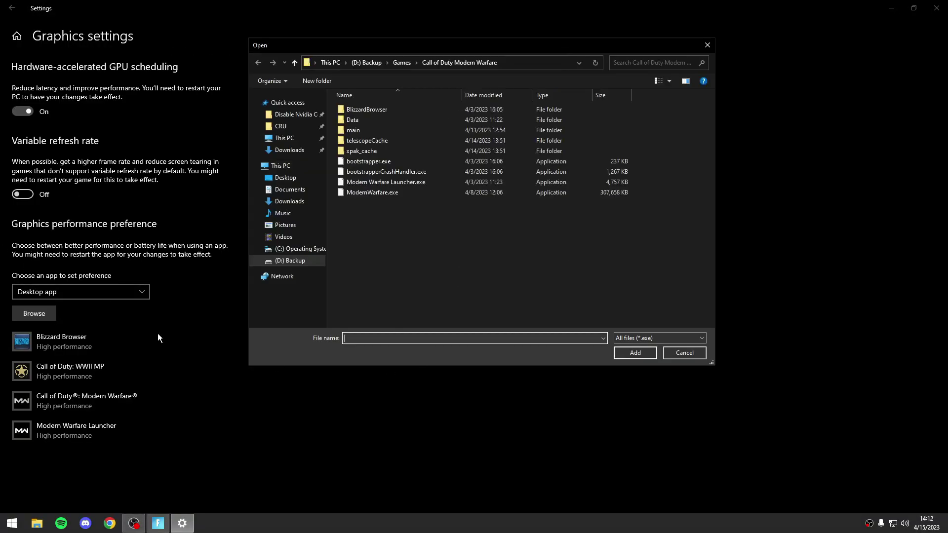
left_click(296, 249)
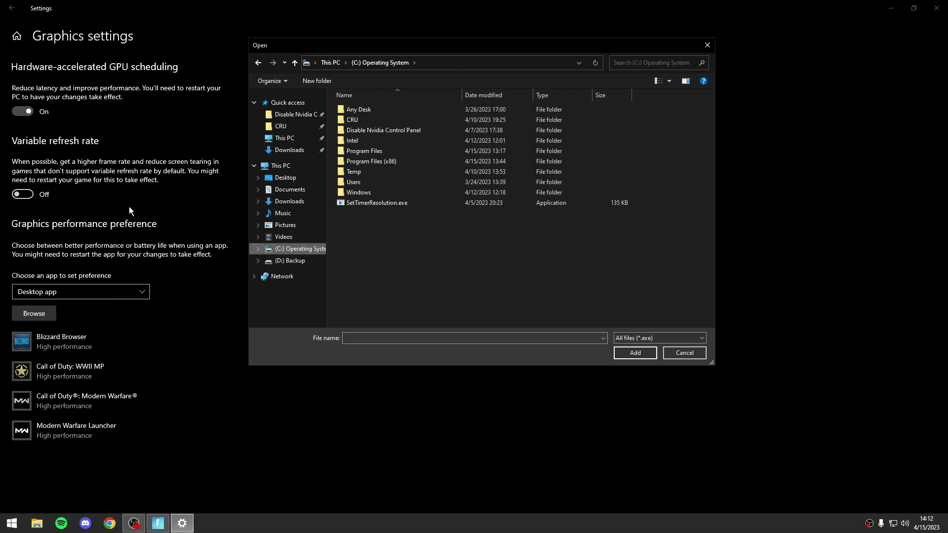
double_click(374, 182)
double_click(377, 112)
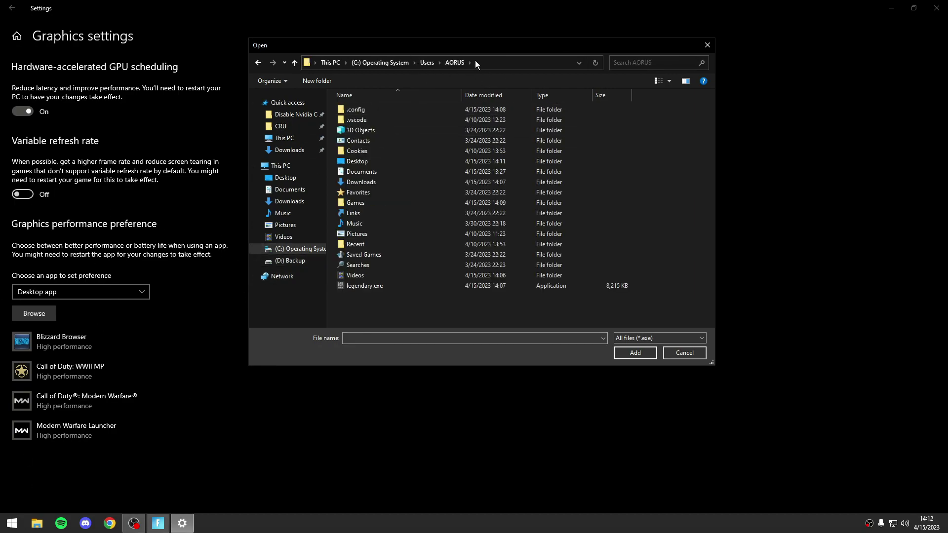
double_click(370, 206)
double_click(375, 109)
double_click(363, 130)
double_click(366, 110)
double_click(369, 123)
double_click(363, 151)
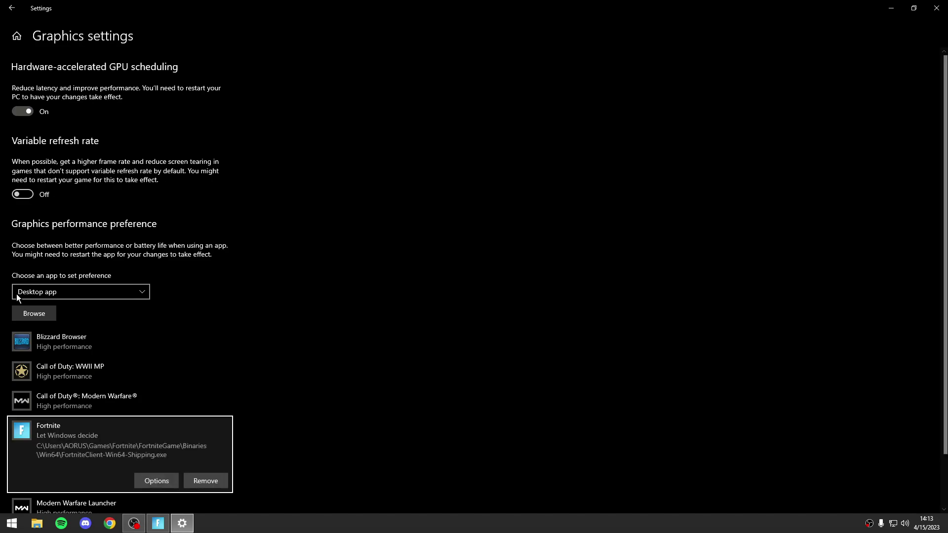
- Add FortniteClient-Win64-Shipping_BE.exe, FortniteClient-Win64-Shipping_EAC.exe and FortniteLauncher.exe to the graphics performance preference apps
left_click(34, 313)
double_click(378, 164)
left_click(35, 313)
double_click(373, 173)
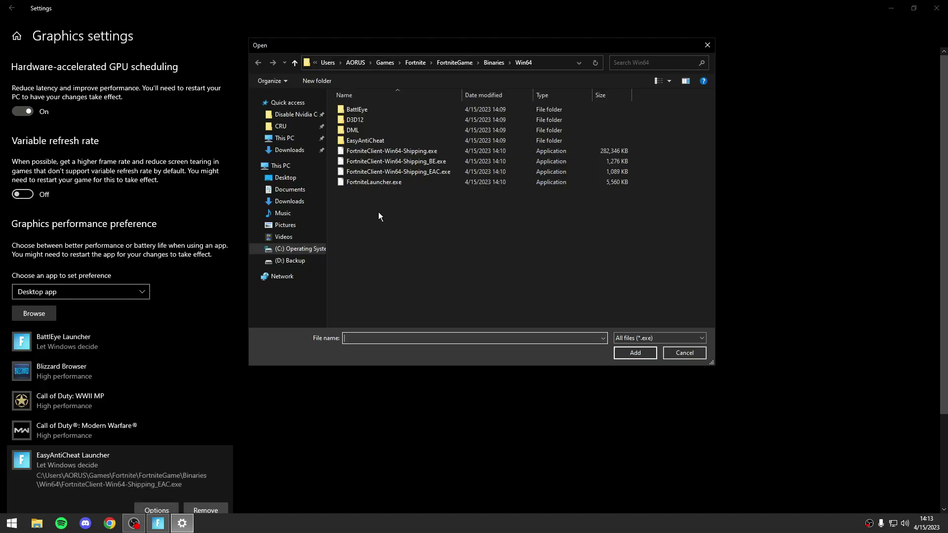
double_click(387, 183)
- Set the graphics preference of FortniteLauncher.exe and Fortnite to High performance
scroll(147, 396, "down", 3)
left_click(157, 420)
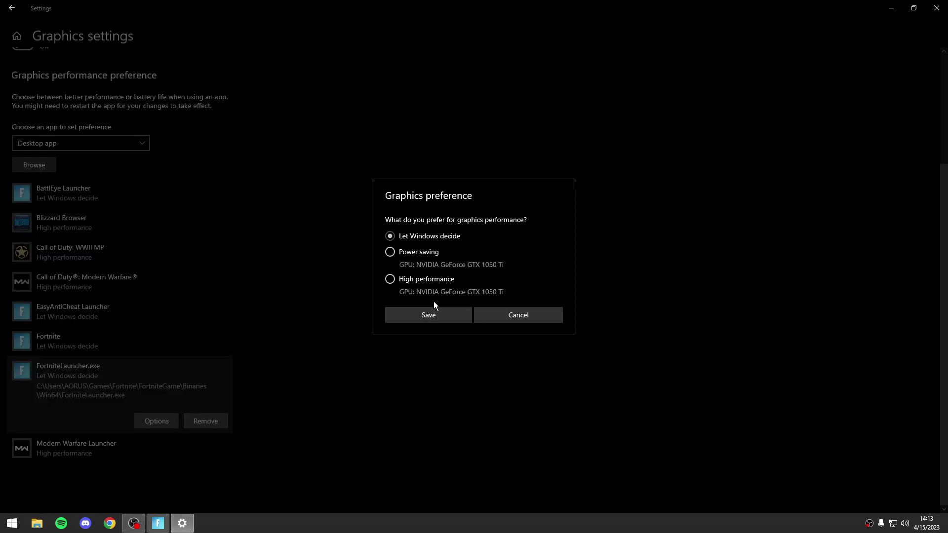
left_click(420, 320)
left_click(74, 340)
left_click(147, 391)
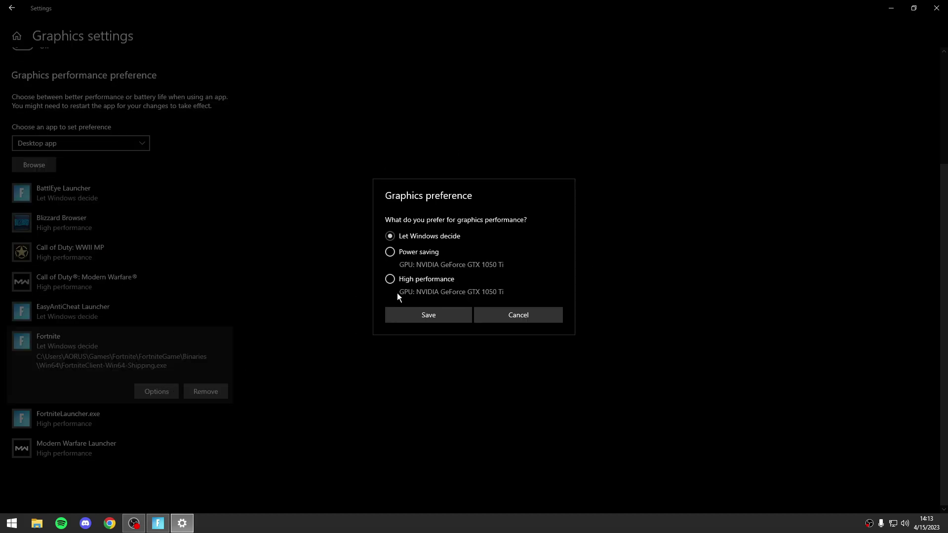
left_click(396, 290)
left_click(398, 321)
- Set the graphics preference of EasyAntiCheat Launcher to High performance
left_click(110, 304)
left_click(171, 364)
left_click(426, 278)
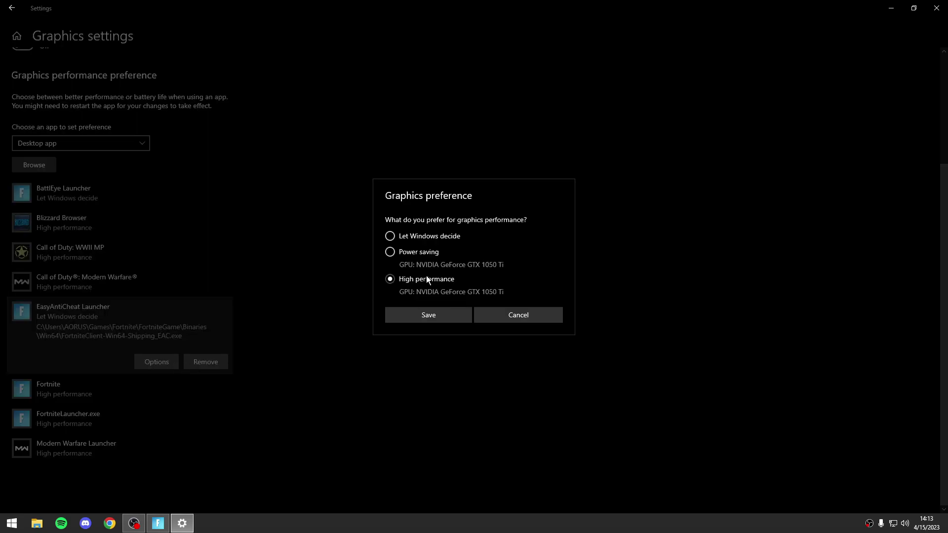
left_click(404, 319)
- Remove the BattlEye Launcher entry from the app list and add FortniteClient-Win64-Shipping_BE.exe again
left_click(125, 190)
left_click(217, 243)
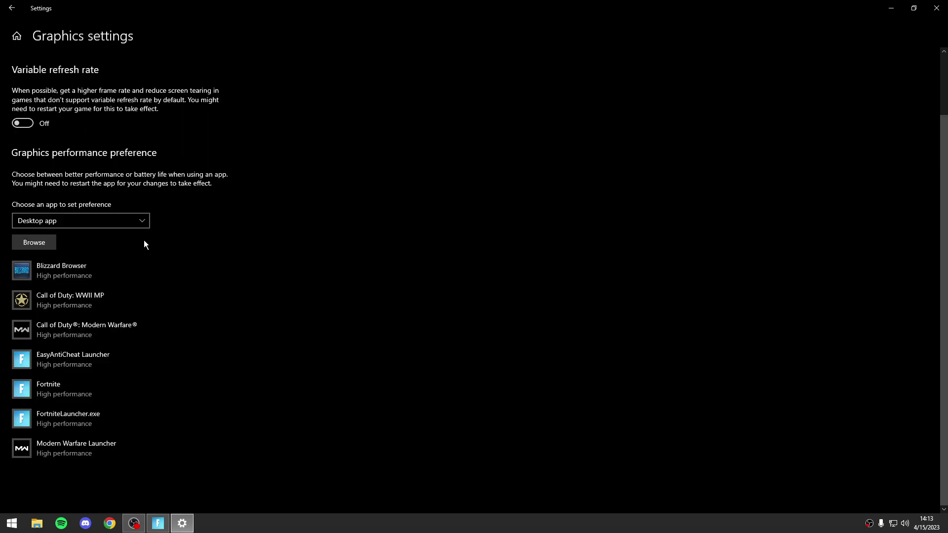
left_click(53, 243)
double_click(363, 153)
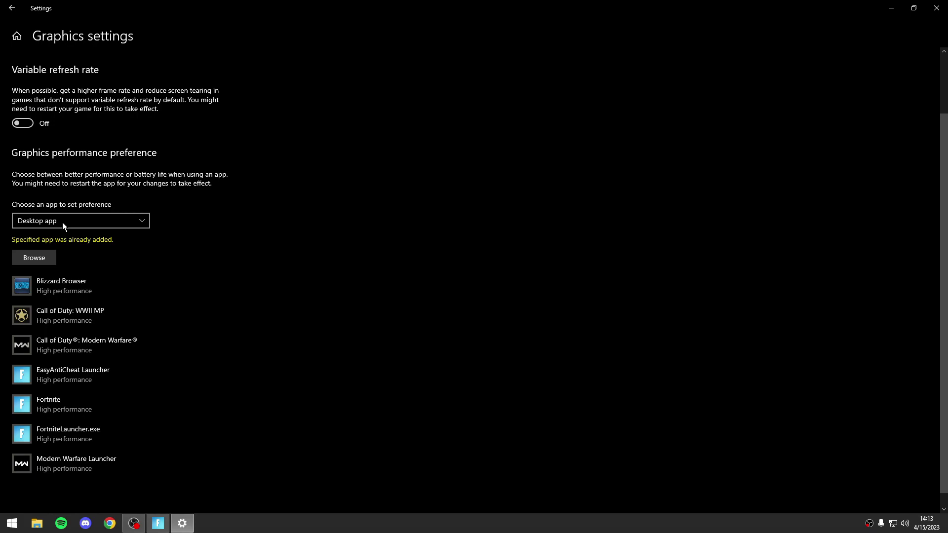
left_click(34, 258)
double_click(393, 172)
key("Return")
double_click(376, 161)
- Set the graphics preference of BattlEye Launcher to High performance
left_click(112, 318)
left_click(157, 321)
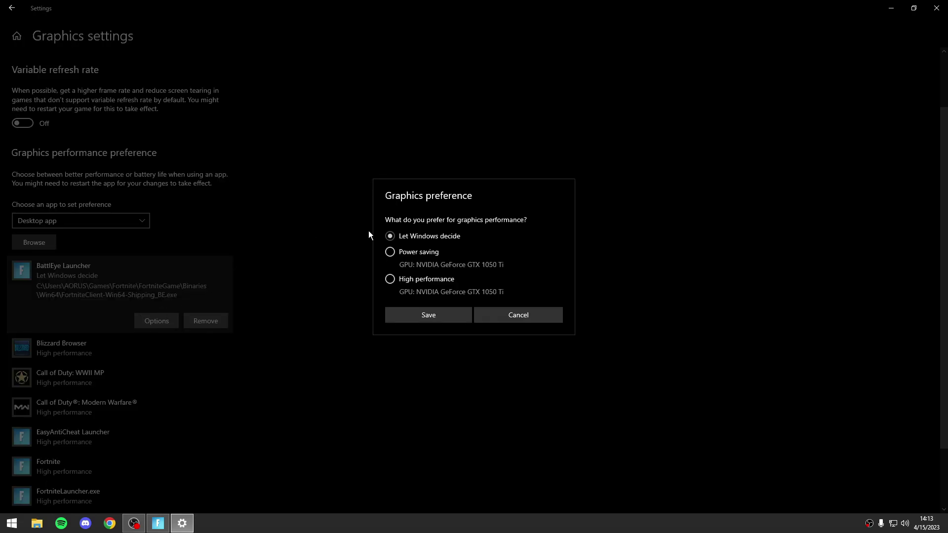
left_click(428, 315)
- In the all-users compatibility settings of FortniteClient-Win64-Shipping.exe, disable fullscreen optimizations and enable running as an administrator
left_click(22, 242)
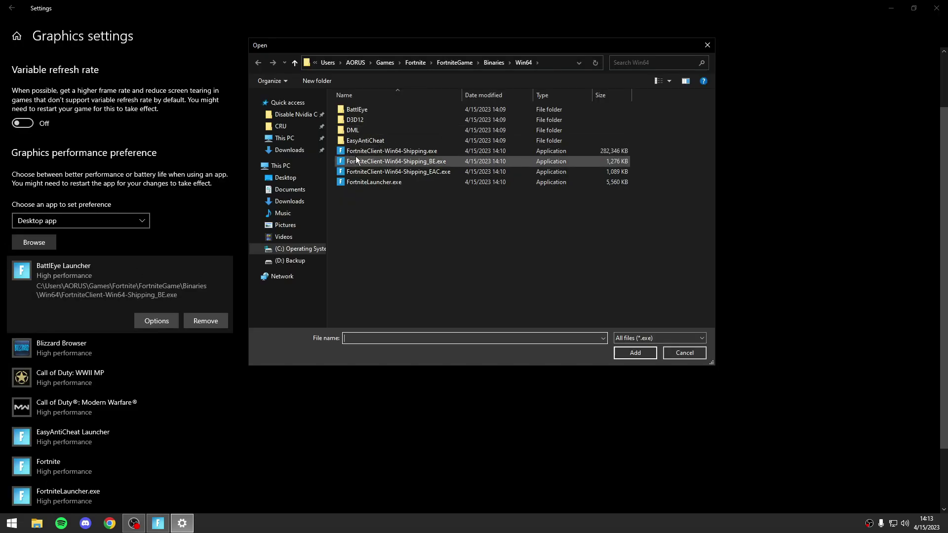
right_click(357, 152)
left_click(388, 456)
left_click(428, 182)
left_click(395, 386)
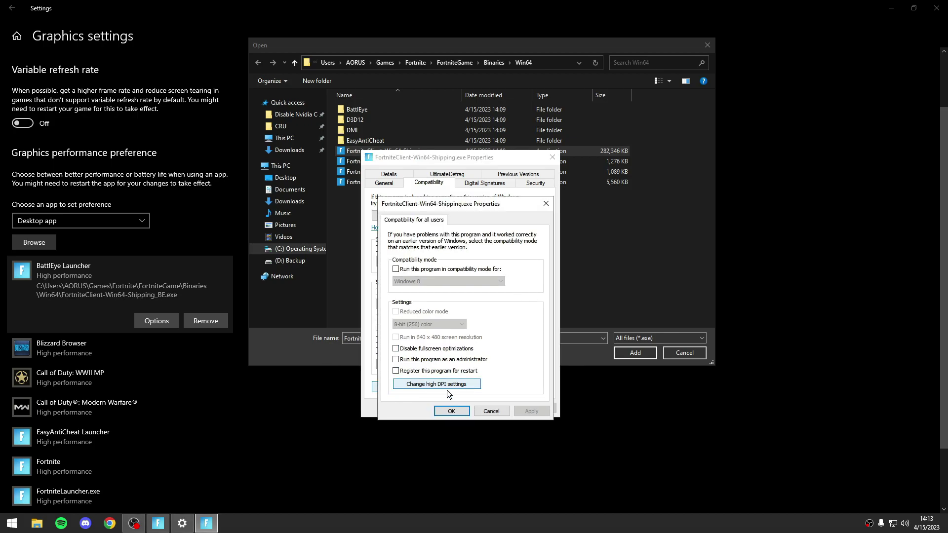
left_click(492, 412)
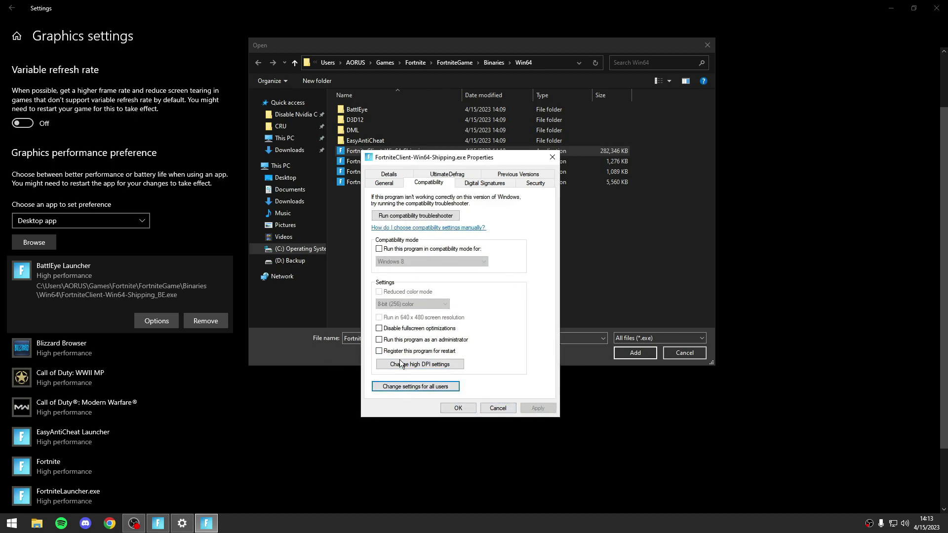
left_click(399, 389)
left_click(397, 359)
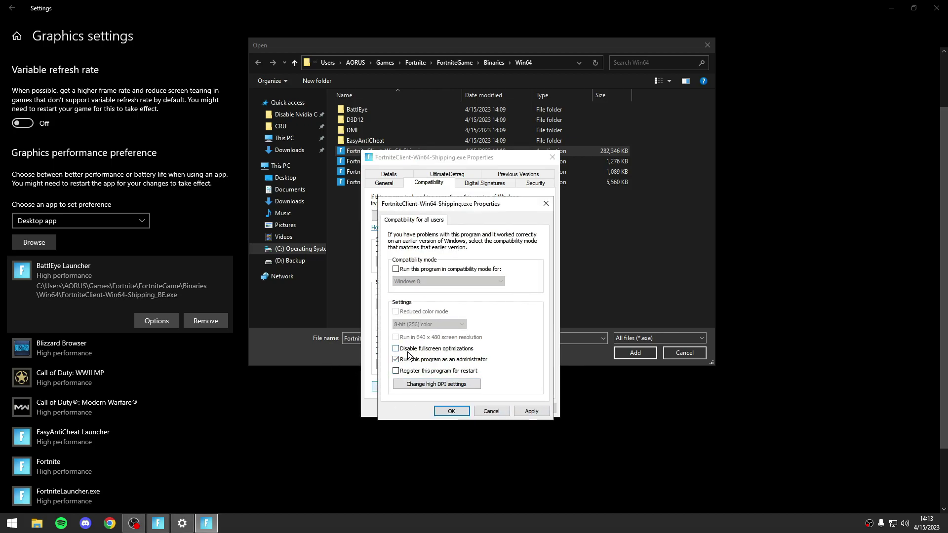
- Override high DPI scaling for FortniteClient-Win64-Shipping.exe with scaling performed by Application, and apply its compatibility settings
left_click(422, 386)
left_click(447, 395)
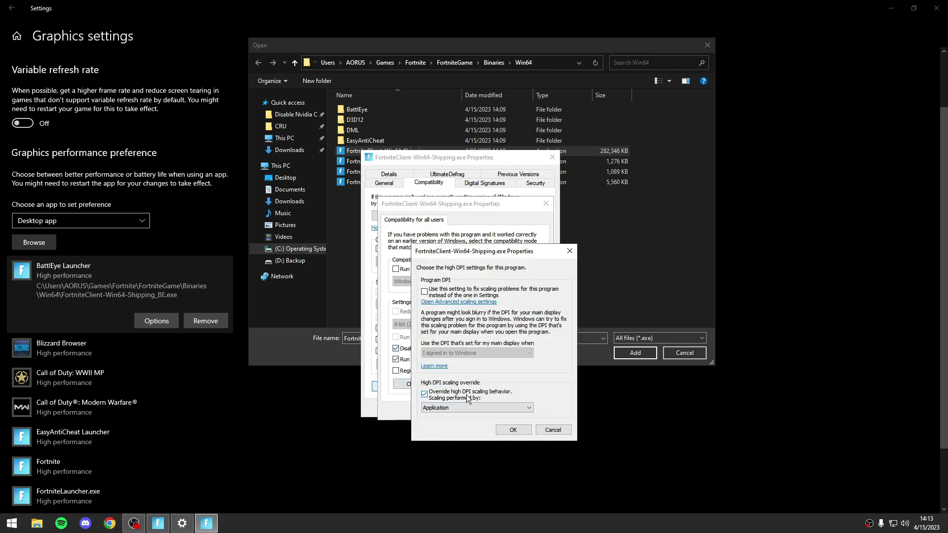
left_click(511, 430)
left_click(529, 412)
left_click(457, 409)
- For all users of FortniteClient-Win64-Shipping_BE.exe, disable fullscreen optimizations, run it as administrator and override high DPI scaling
left_click(374, 162)
right_click(373, 162)
left_click(499, 466)
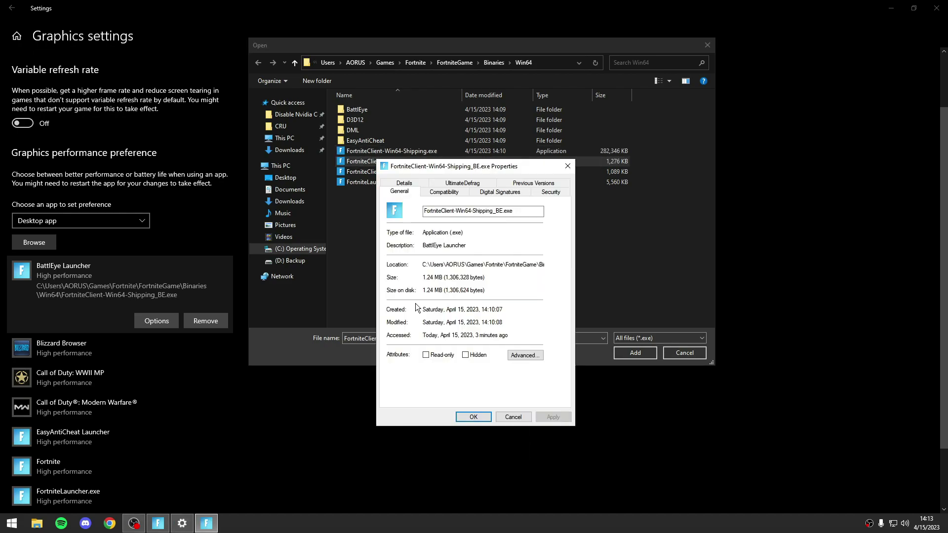
left_click(444, 192)
left_click(413, 395)
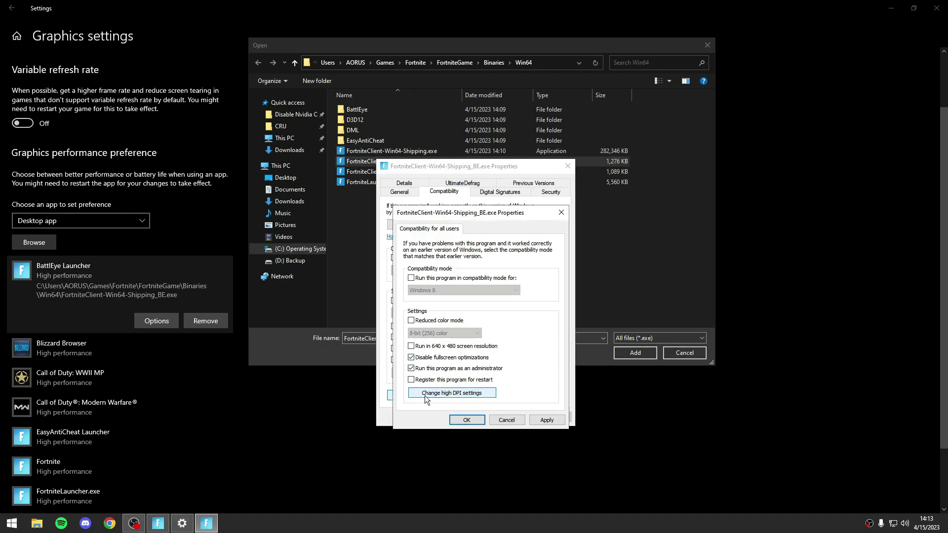
left_click(452, 393)
left_click(538, 437)
left_click(467, 420)
left_click(473, 416)
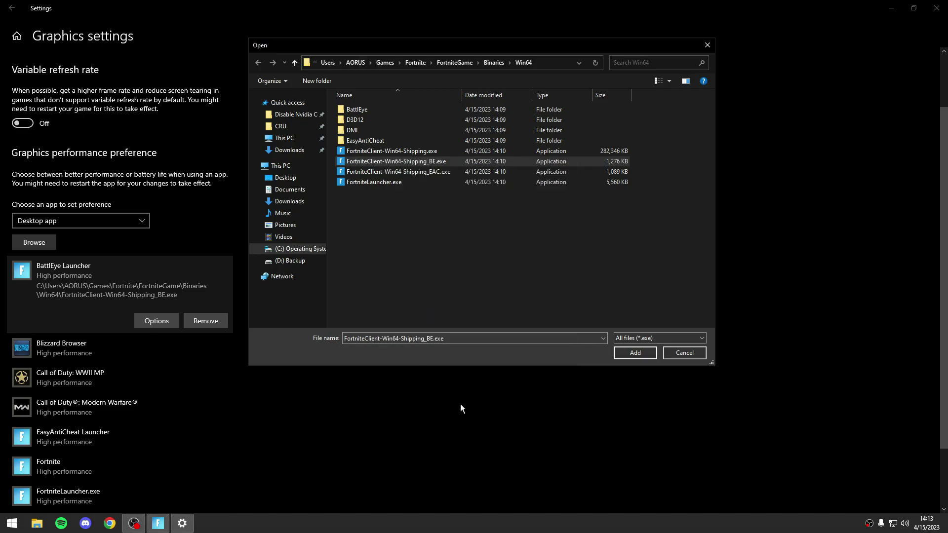
- For all users of FortniteClient-Win64-Shipping_EAC.exe, disable fullscreen optimizations, run it as administrator and override high DPI scaling
right_click(369, 172)
left_click(398, 479)
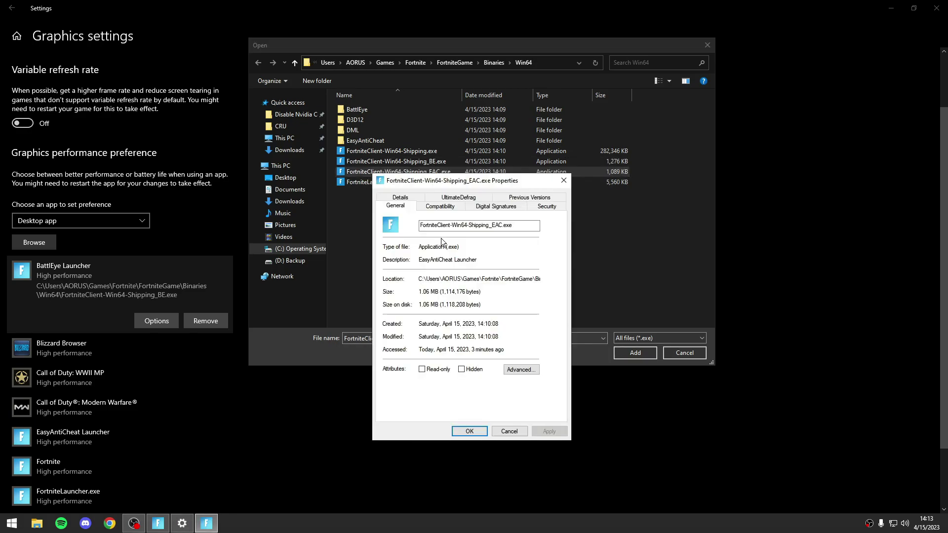
left_click(440, 206)
left_click(413, 410)
left_click(407, 372)
left_click(461, 410)
left_click(524, 453)
left_click(476, 437)
left_click(467, 429)
- For all users of FortniteLauncher.exe, disable fullscreen optimizations, run it as administrator and override high DPI scaling
left_click(390, 182)
right_click(389, 182)
left_click(418, 482)
left_click(457, 212)
left_click(434, 414)
left_click(428, 389)
left_click(428, 378)
left_click(468, 413)
left_click(540, 458)
left_click(514, 443)
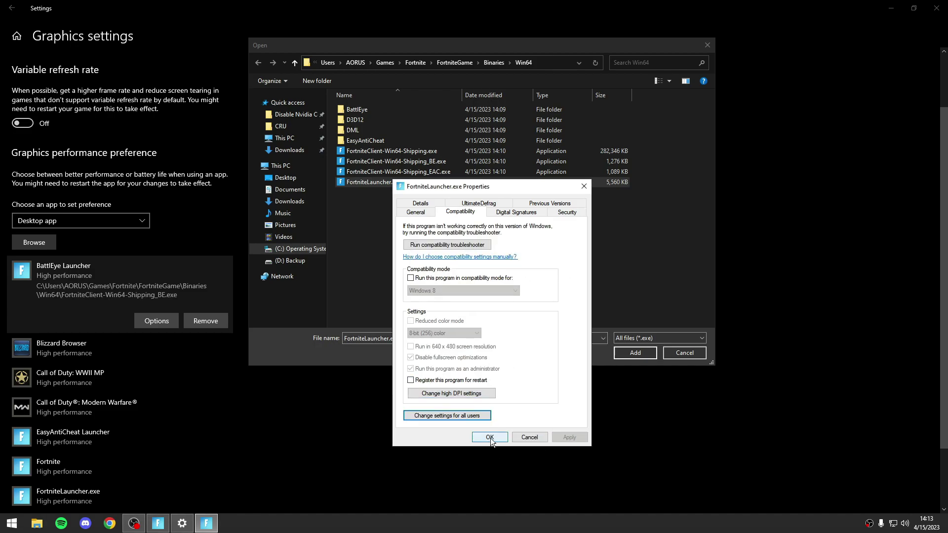
left_click(506, 437)
- Leave the executable picker, close the graphics settings and bring up the Fortnite Updates download window
left_click(622, 353)
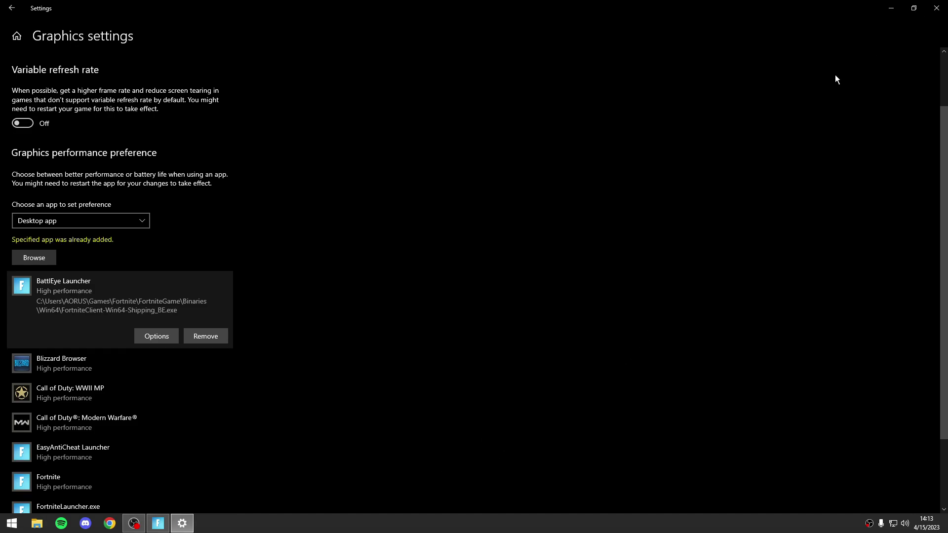
left_click(941, 9)
left_click(158, 523)
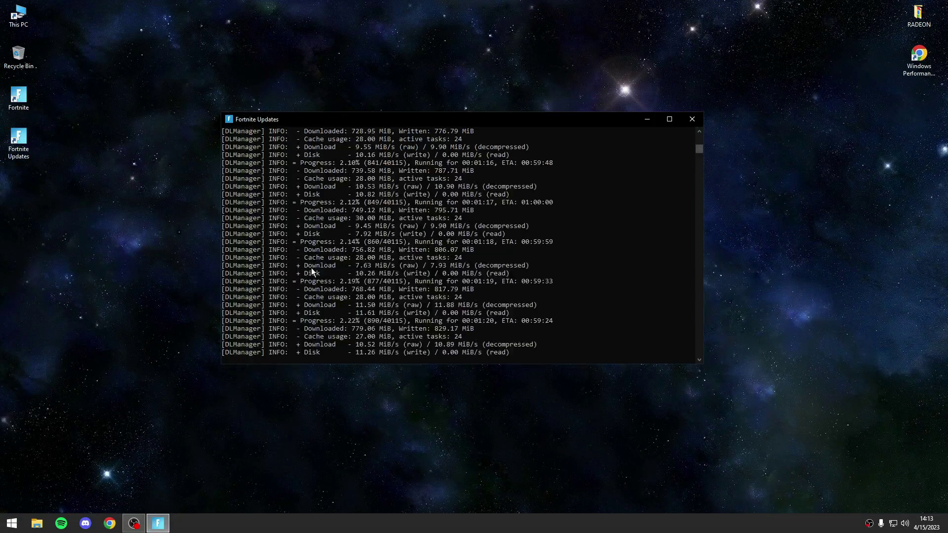
mouse_move(374, 123)
left_mouse_down()
mouse_move(248, 138)
mouse_move(370, 136)
left_mouse_up()
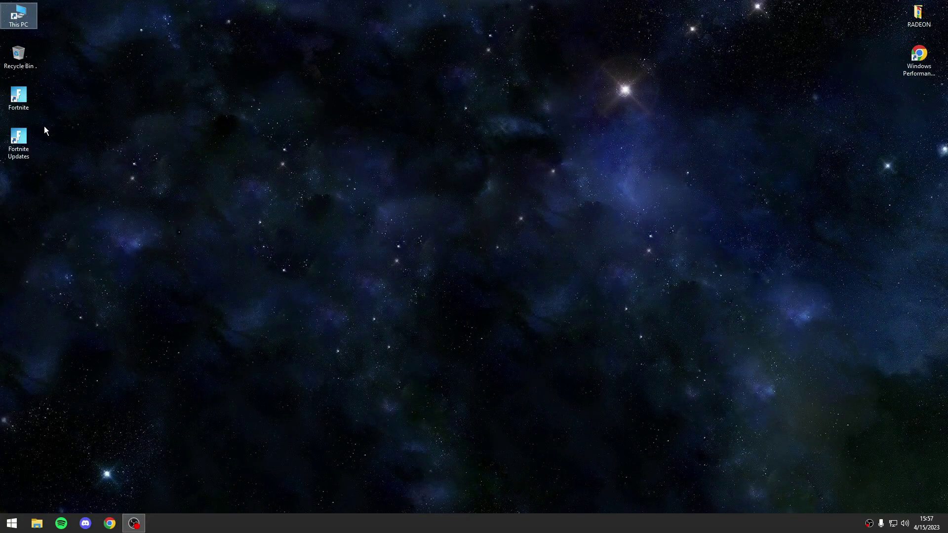
left_click_drag(84, 113, 2, 235)
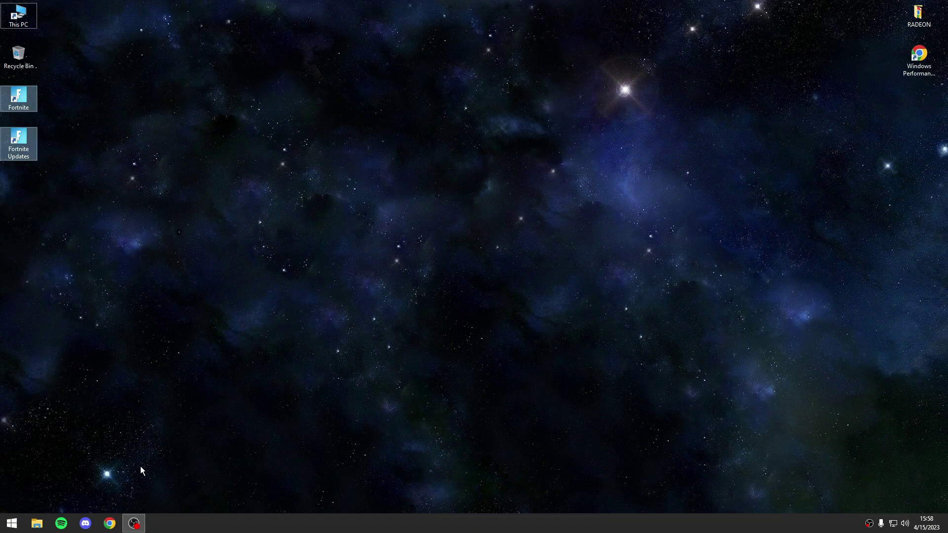
- Run Enable NVIDIA Control Panel .bat from the Disable Nvidia Control Panel folder and open NVIDIA Control Panel
key("super+e")
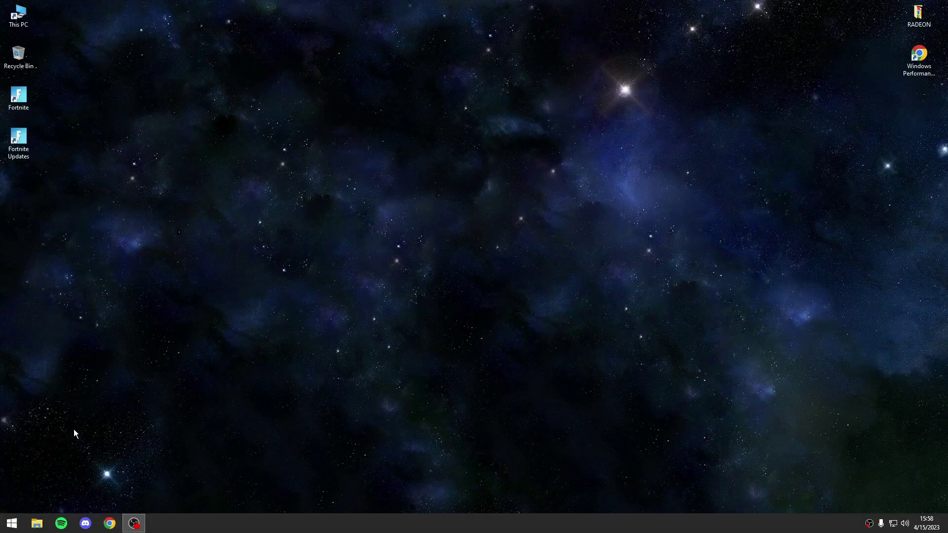
left_click(261, 129)
left_click(337, 134)
double_click(337, 134)
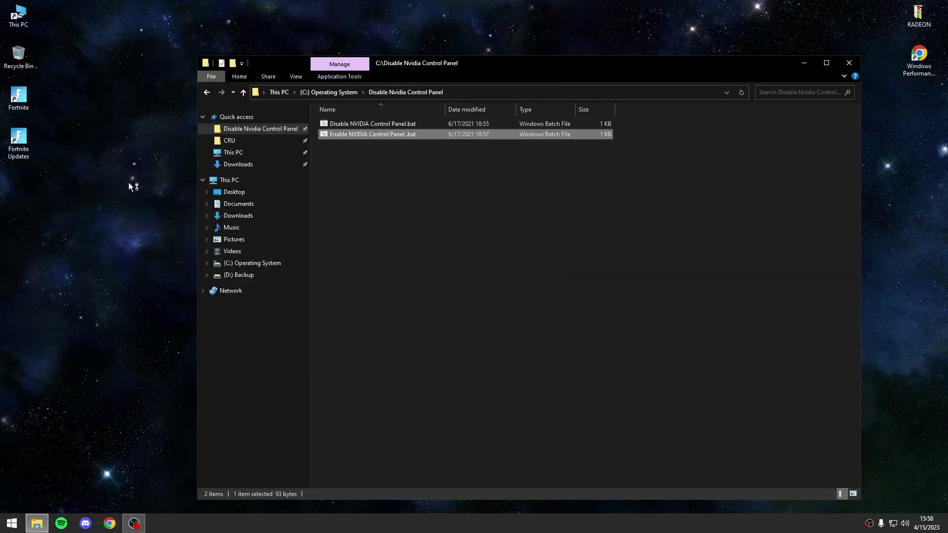
right_click(123, 182)
left_click(164, 275)
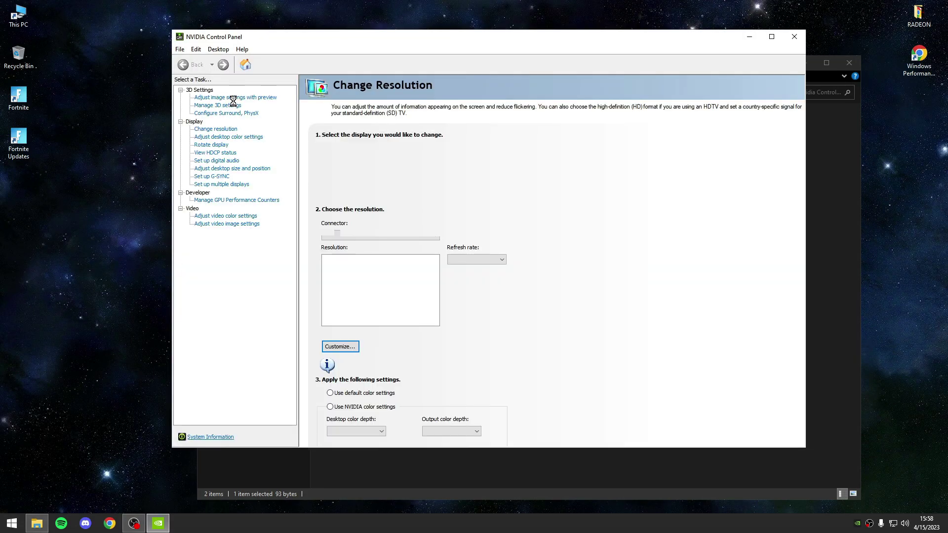
- In Manage 3D settings, start adding a program to the program-specific settings by browsing for its executable
left_click(230, 105)
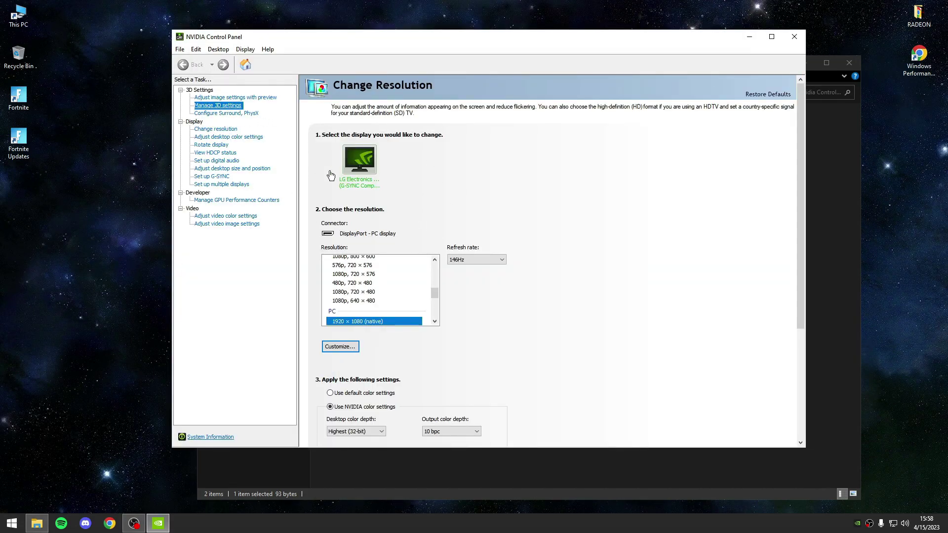
left_click(384, 152)
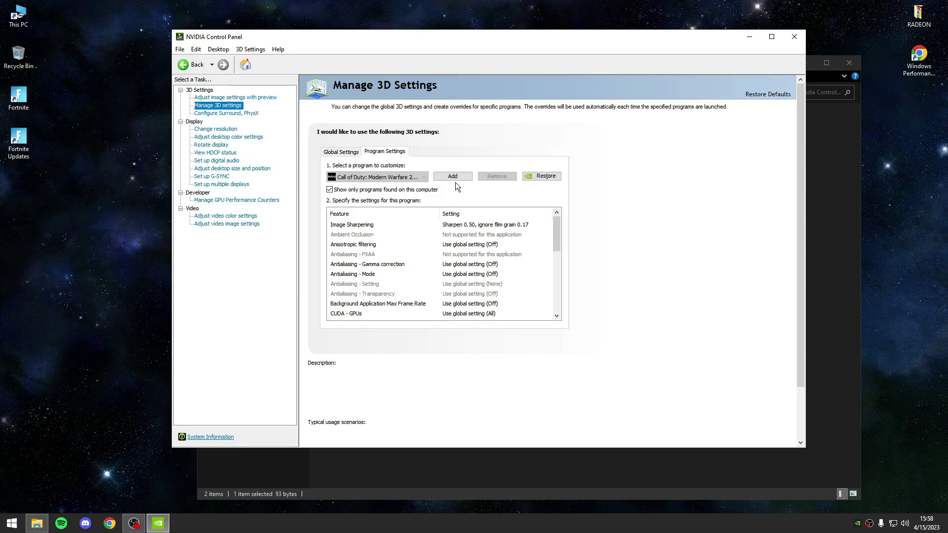
left_click(453, 179)
scroll(425, 224, "down", 6)
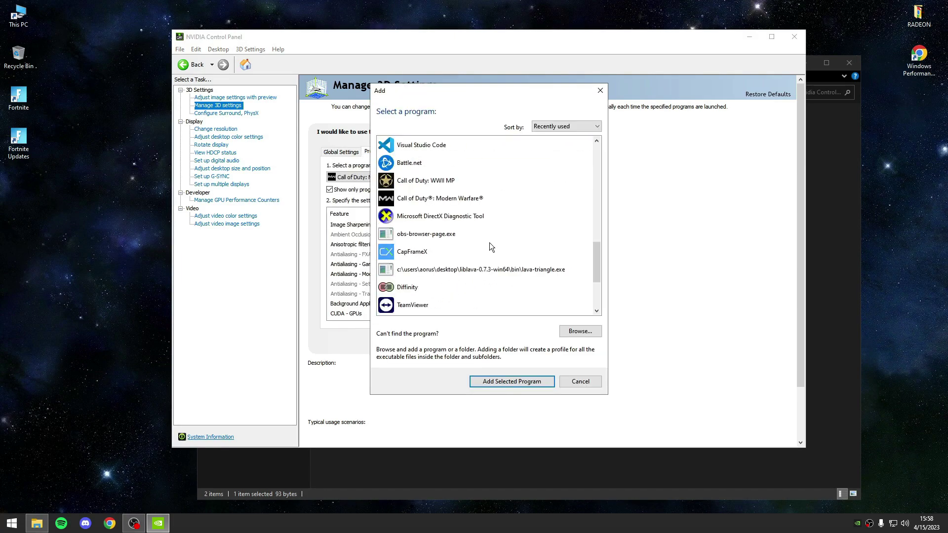
left_click(581, 331)
- Add FortniteClient-Win64-Shipping.exe from the Games\Fortnite\FortniteGame\Binaries\Win64 folder in the user's profile as the program to customize
left_click(373, 326)
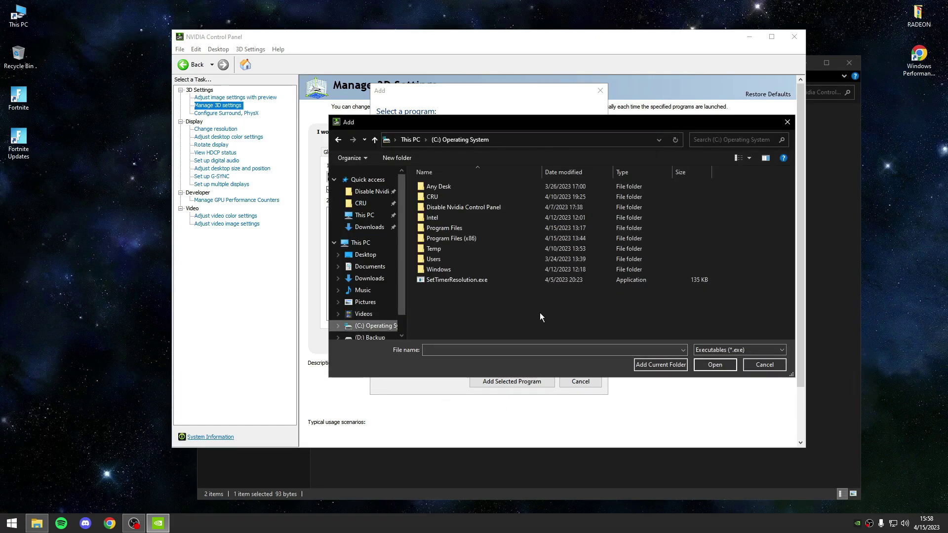
double_click(444, 261)
double_click(446, 188)
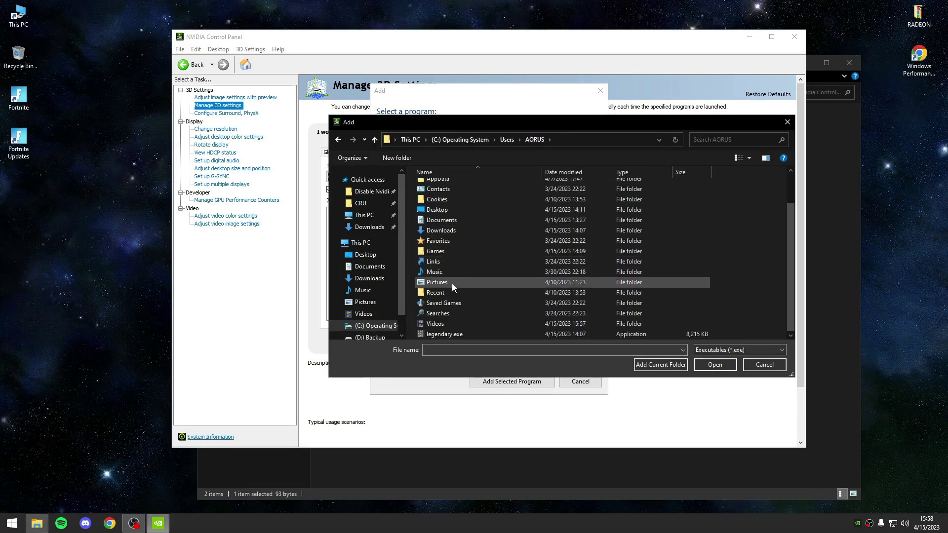
double_click(442, 251)
double_click(436, 188)
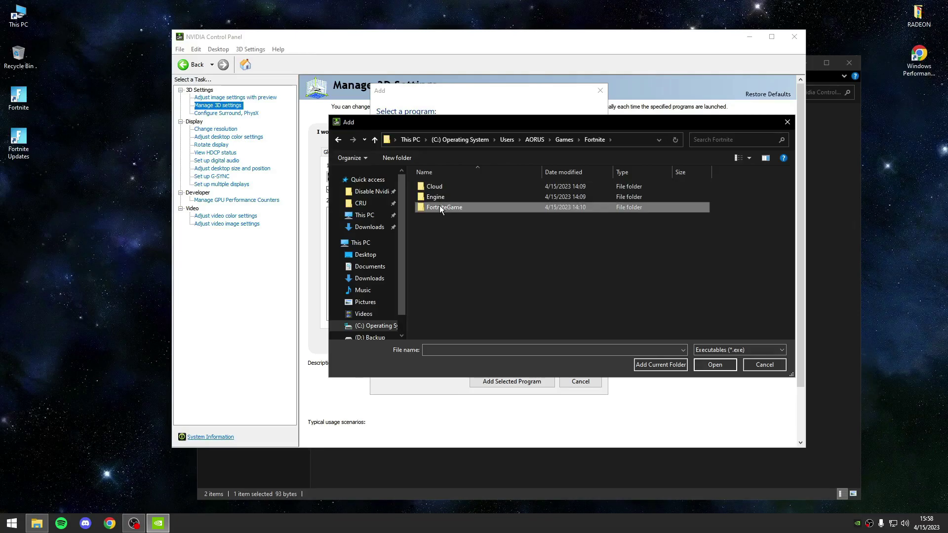
double_click(441, 208)
double_click(446, 182)
double_click(443, 197)
double_click(449, 232)
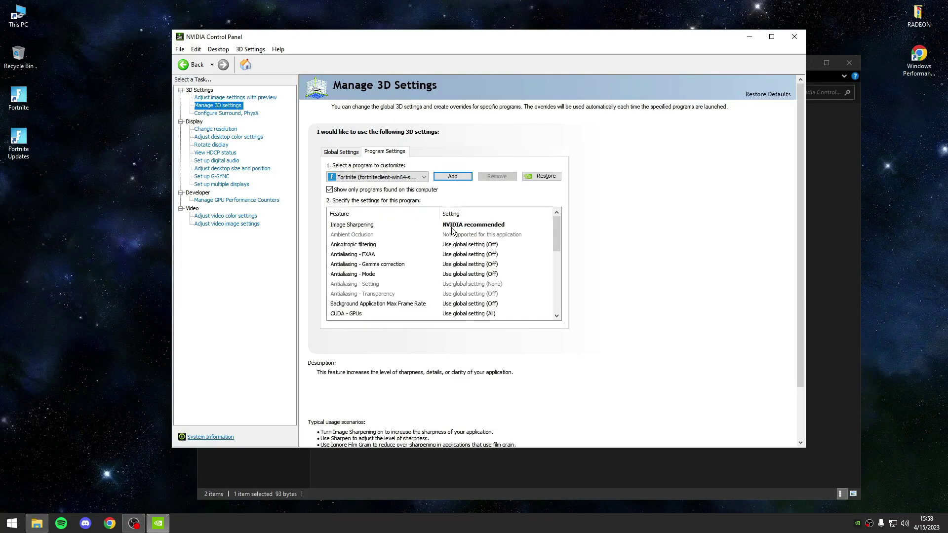
- Turn Image Sharpening off for Fortnite
left_click(474, 225)
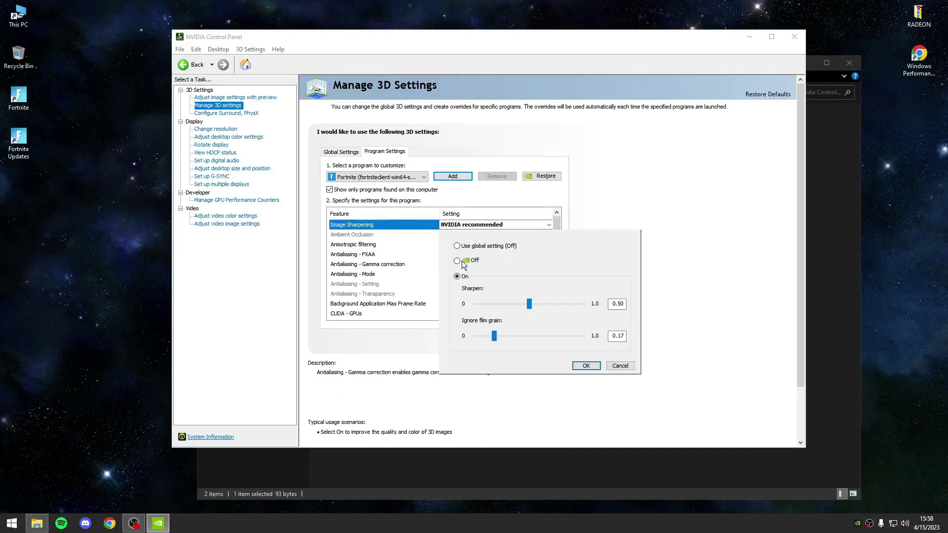
left_click(457, 260)
left_click(586, 366)
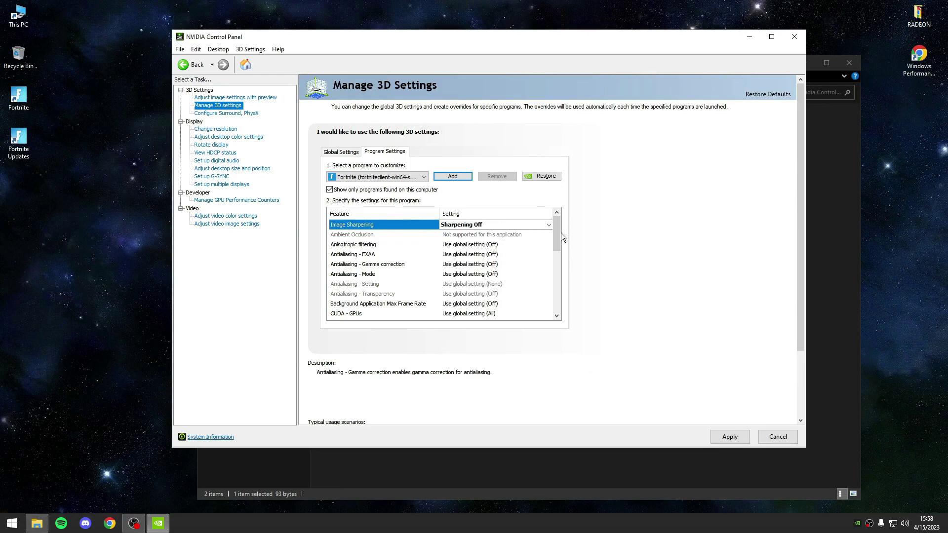
- Set Monitor Technology to Fixed Refresh for Fortnite
mouse_move(554, 250)
left_mouse_down()
mouse_move(561, 298)
mouse_move(563, 257)
left_mouse_up()
left_click(547, 295)
left_click(547, 295)
left_click(522, 321)
left_click(494, 274)
left_click(494, 274)
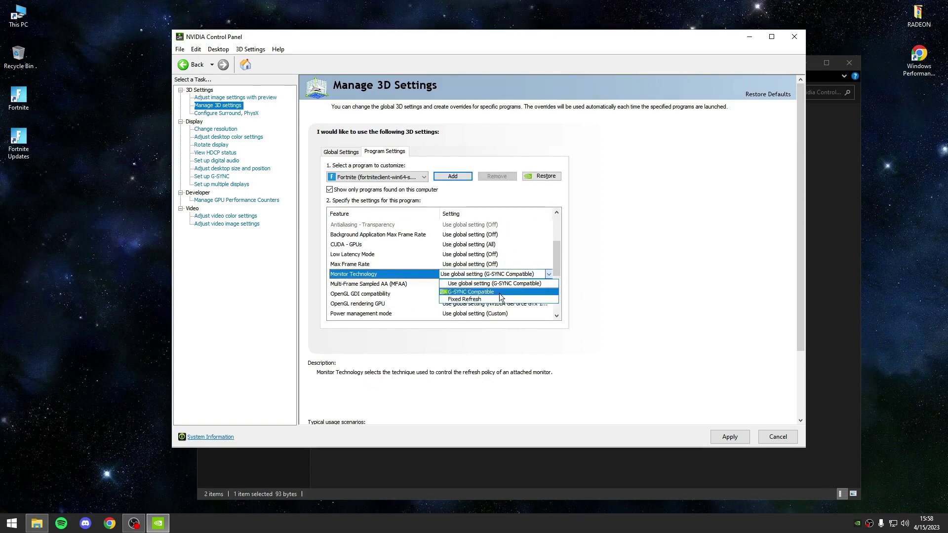
left_click(500, 294)
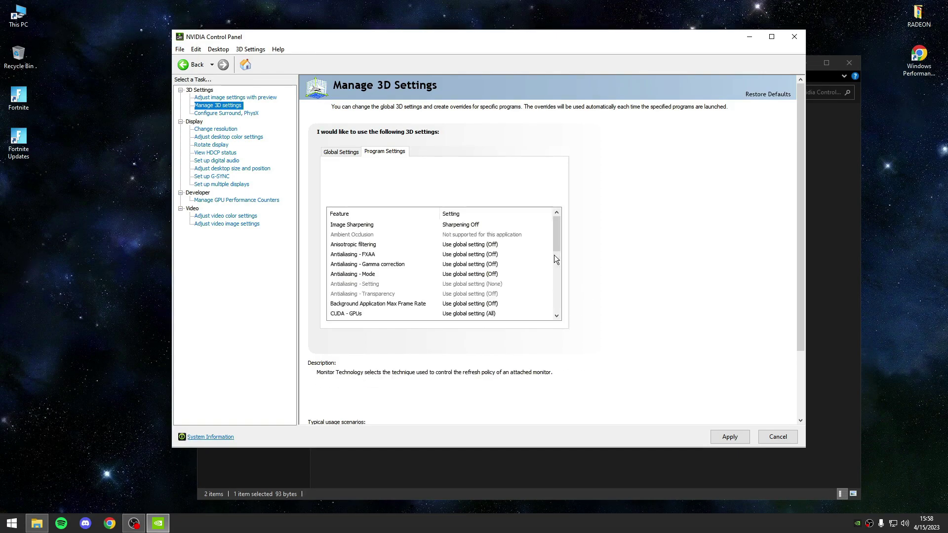
- Set Fortnite's preferred refresh rate to Highest available and apply the program's 3D settings
left_click_drag(554, 256, 558, 286)
left_click(493, 284)
left_click(494, 284)
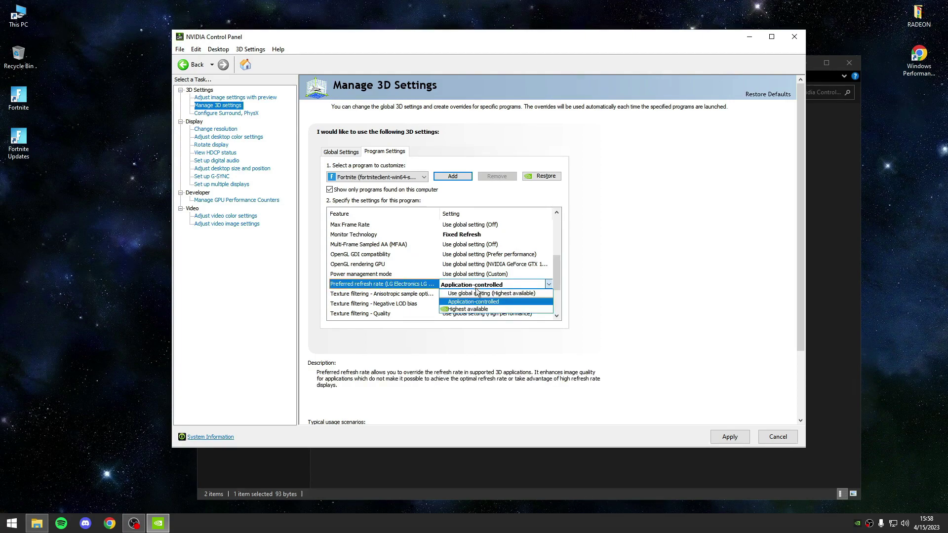
left_click(474, 314)
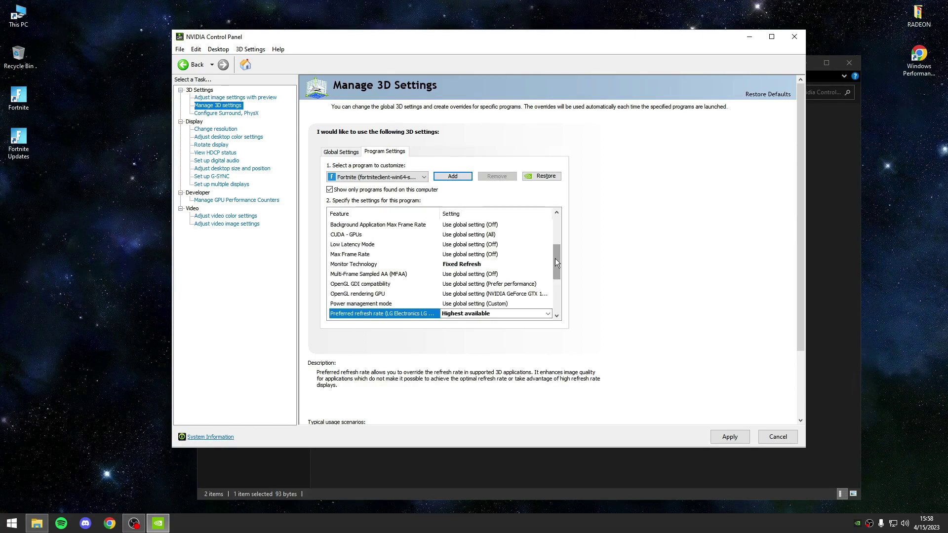
left_click_drag(558, 238, 553, 286)
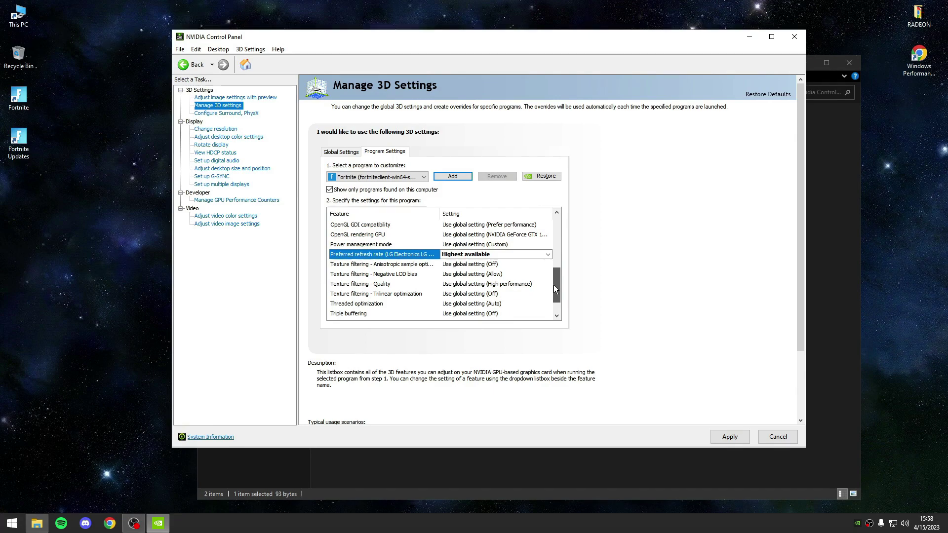
left_click(726, 436)
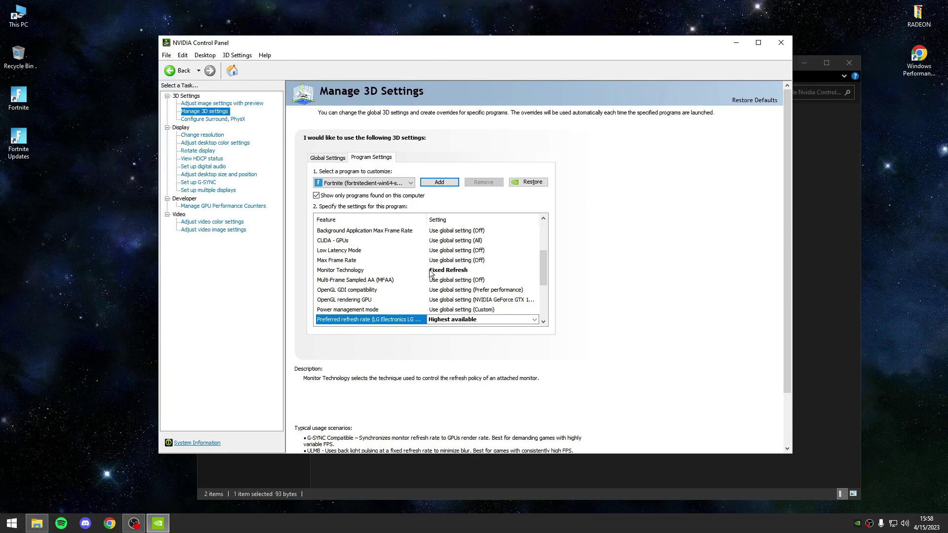
- Close NVIDIA Control Panel and run Disable NVIDIA Control Panel.bat
left_click(763, 69)
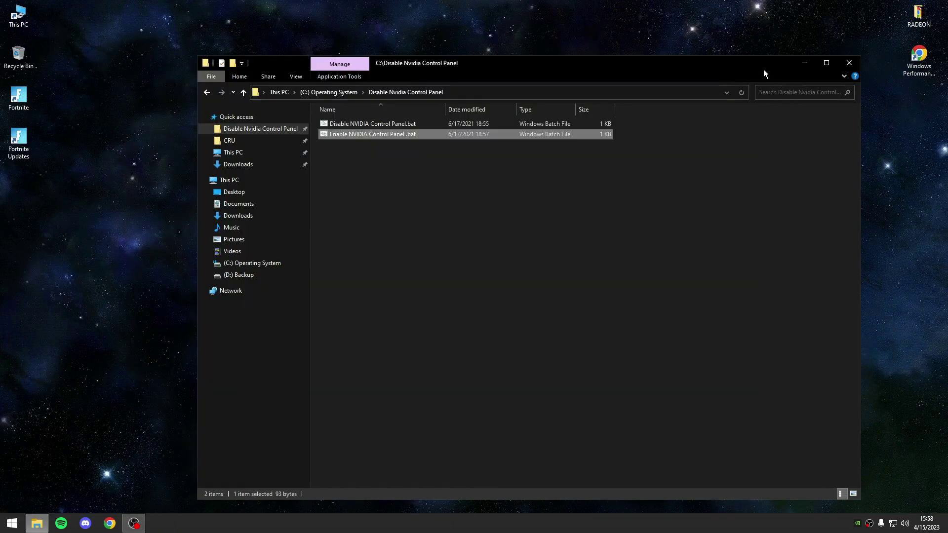
left_click(395, 123)
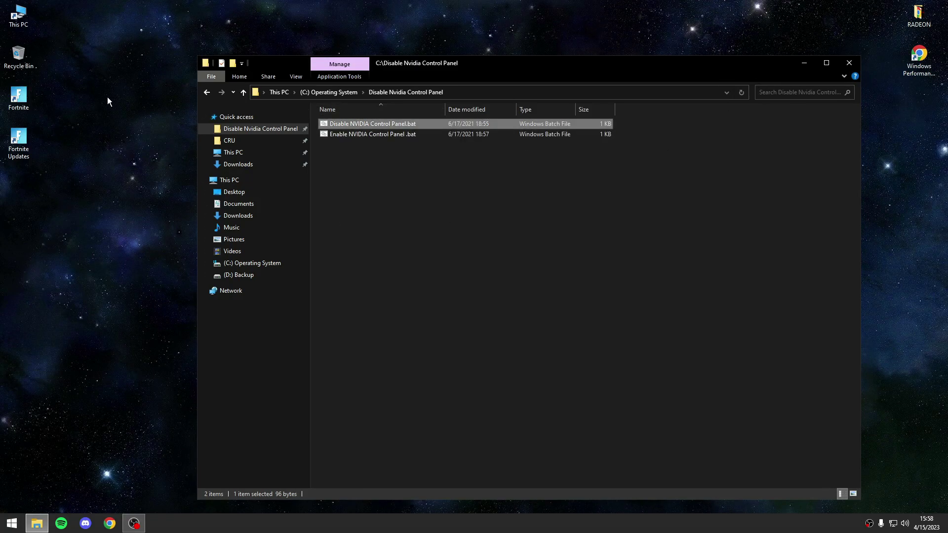
- Close the Disable Nvidia Control Panel folder and launch Fortnite from its desktop shortcut
left_click_drag(103, 97, 12, 279)
left_click(849, 63)
double_click(19, 99)
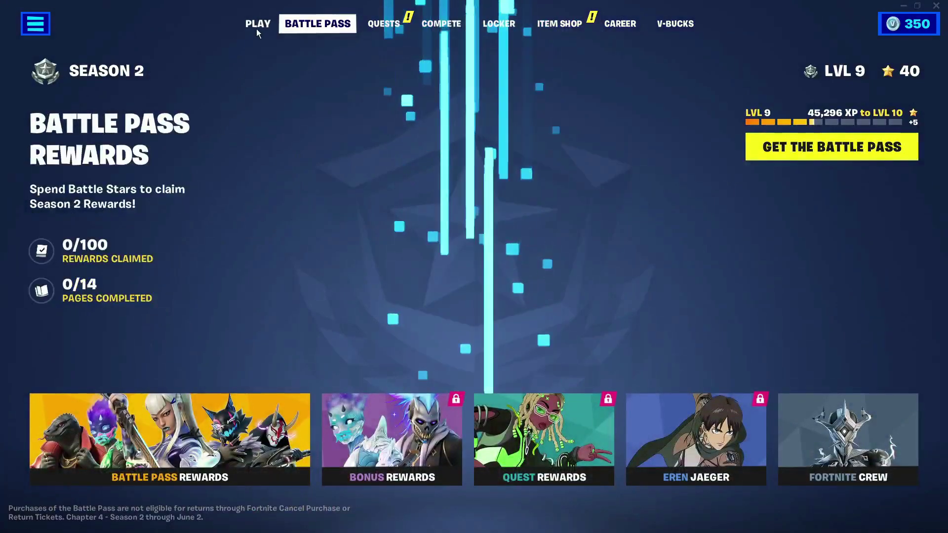
- Go to Fortnite's Play lobby and open the game's Video settings
left_click(257, 24)
key("Escape")
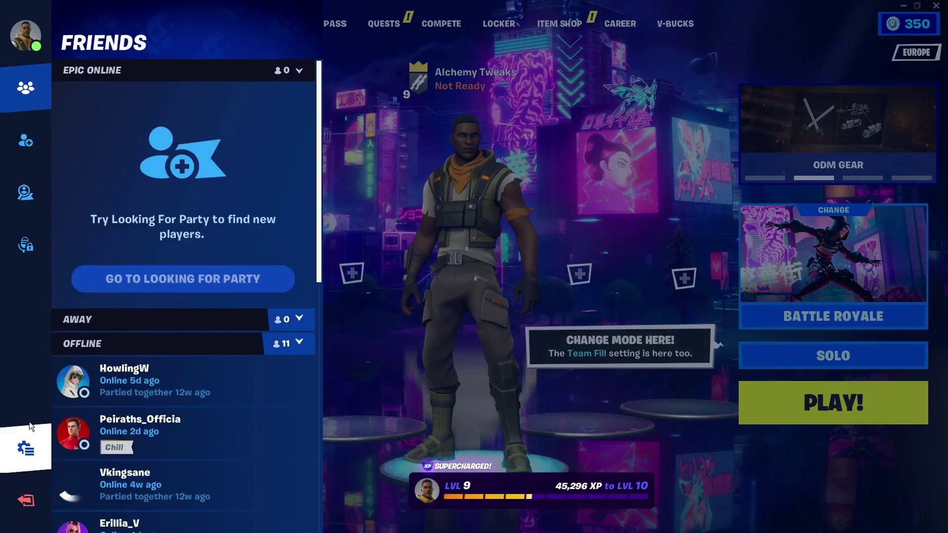
left_click(26, 448)
left_click(147, 112)
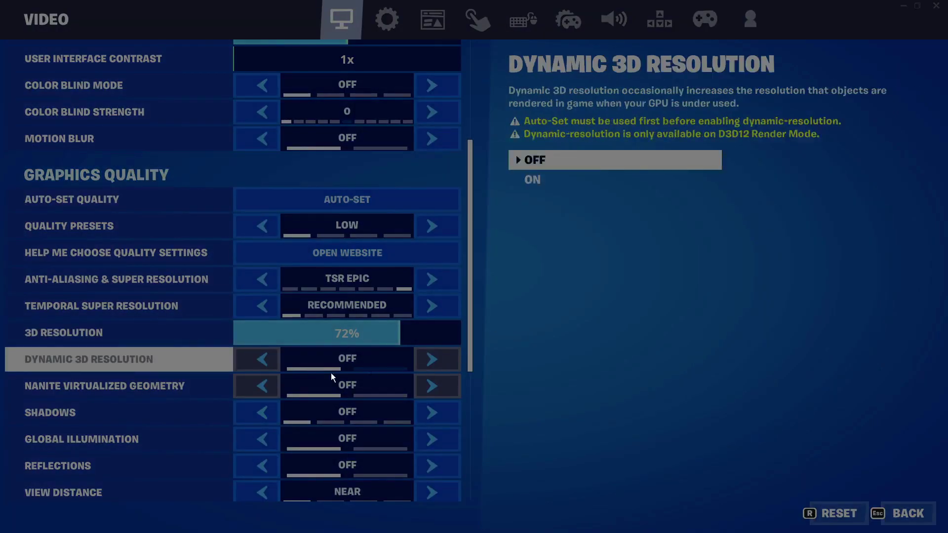
- Turn Anti-Aliasing & Super Resolution off and set 3D Resolution to 100% in the Graphics Quality settings
scroll(331, 372, "down", 1)
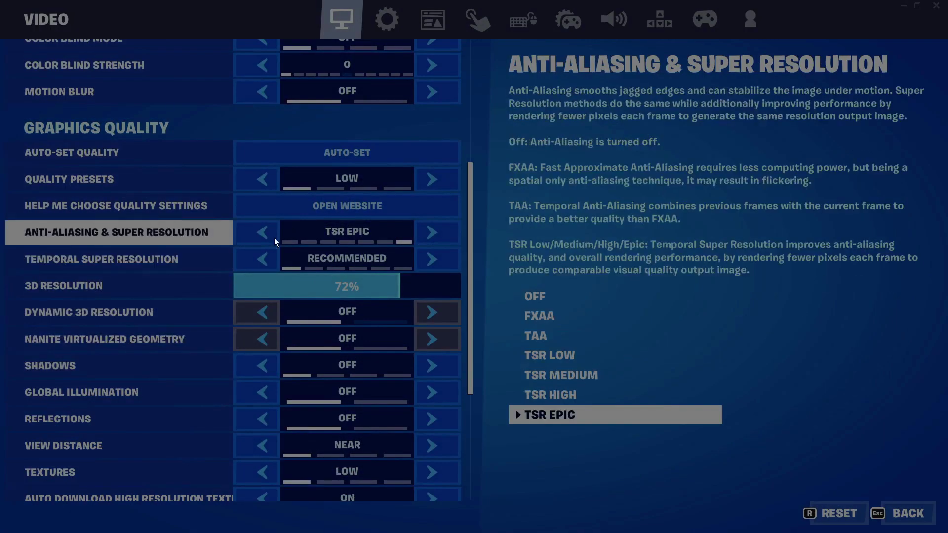
left_click(446, 236)
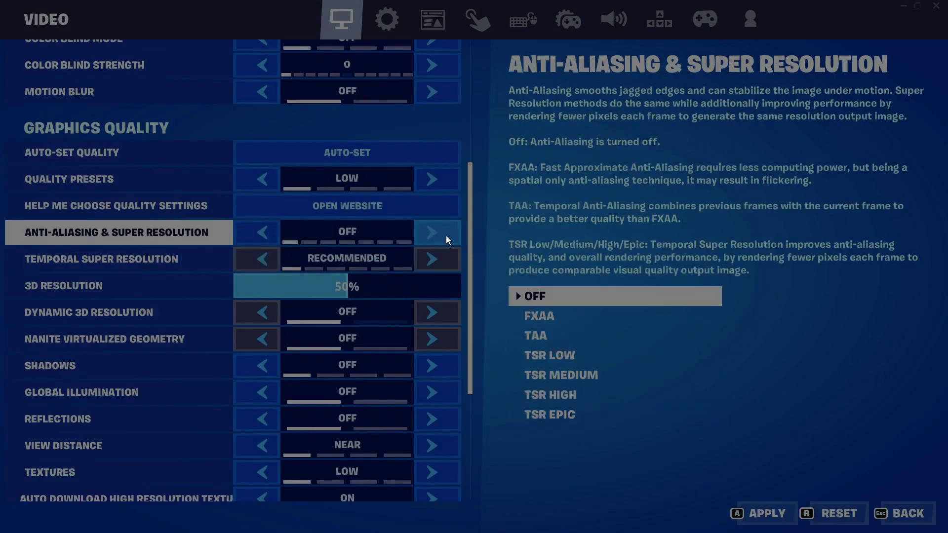
left_click(442, 294)
scroll(377, 395, "down", 2)
scroll(429, 460, "down", 2)
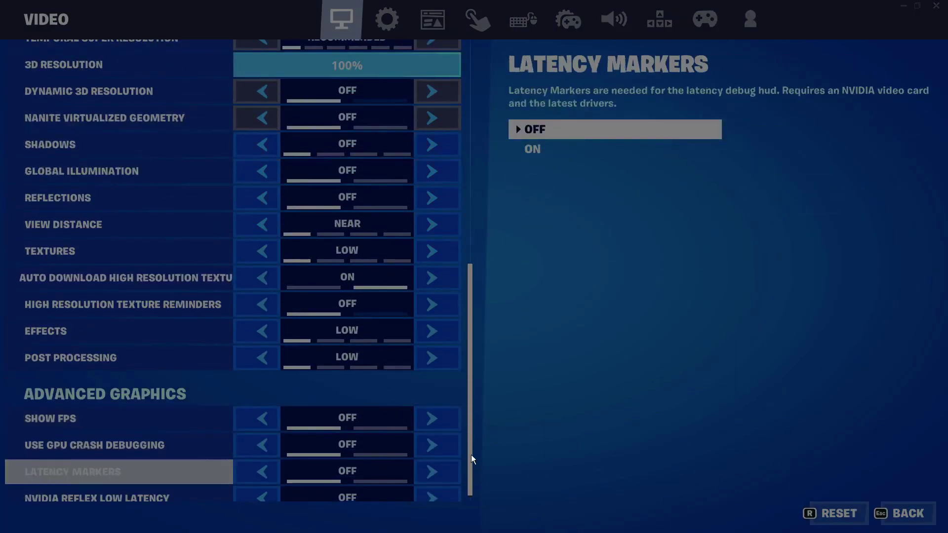